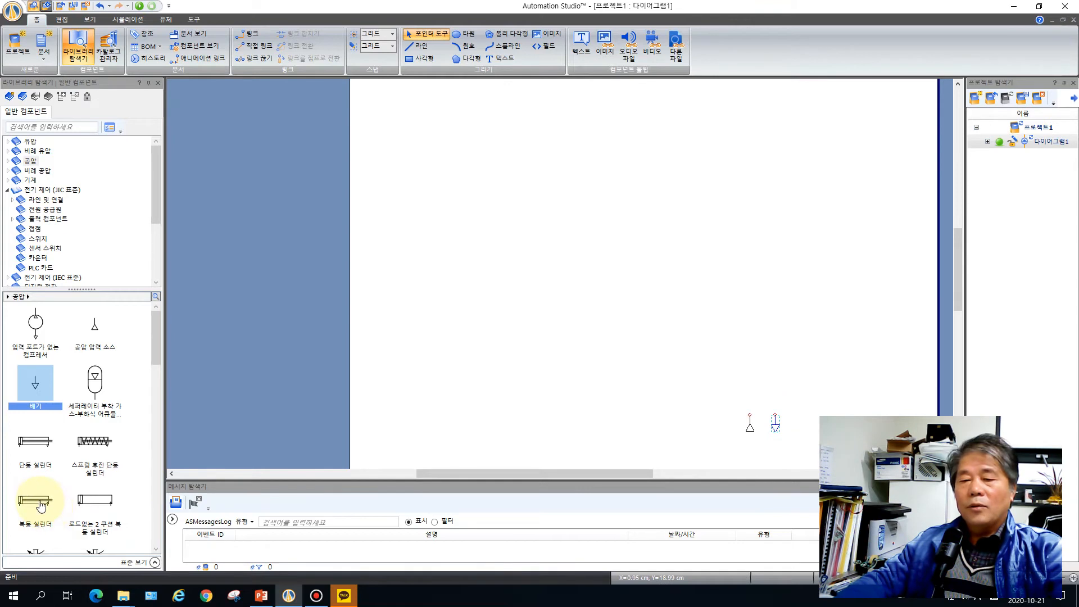
Place a double-acting cylinder above the pressure source and exhaust, with an electrically controlled 4/2-way pneumatic valve between them
{"action": "left_click_drag", "start_coordinate": [36, 499], "coordinate": [764, 344]}
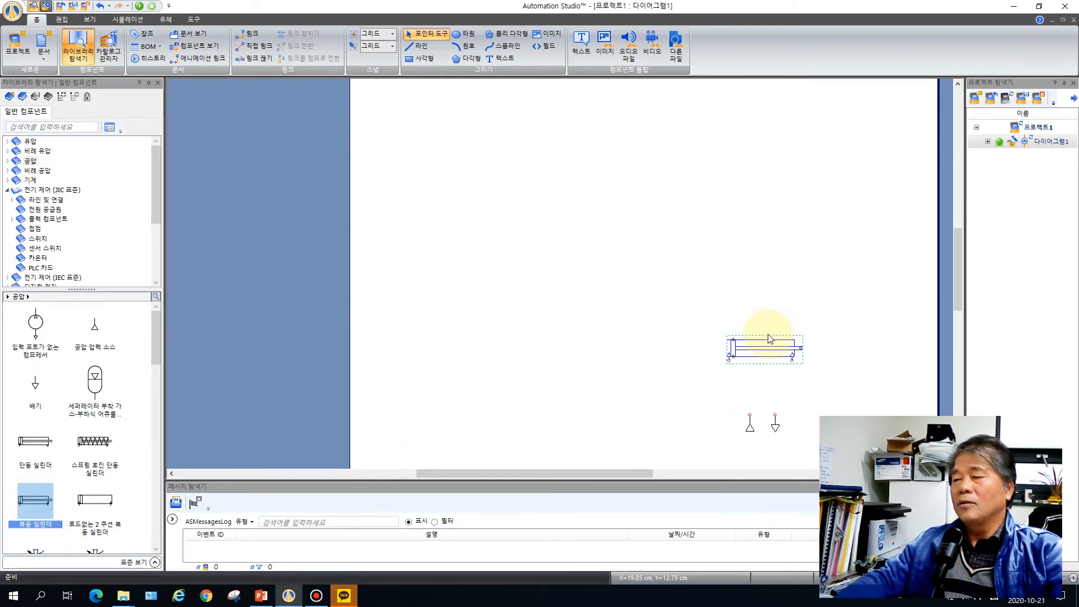
{"action": "left_click", "coordinate": [7, 162]}
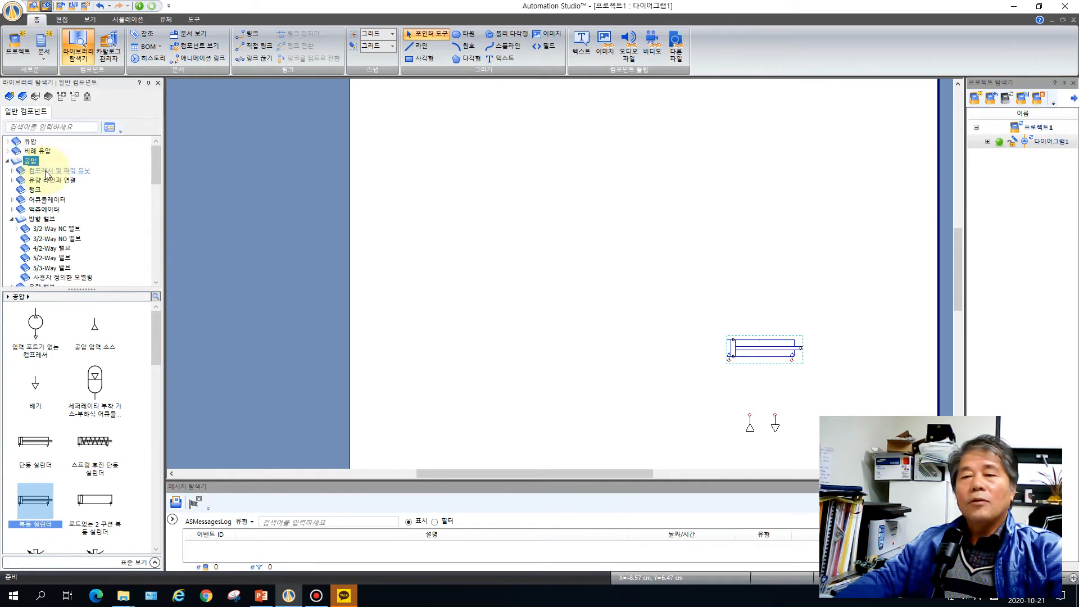
{"action": "left_click", "coordinate": [40, 220]}
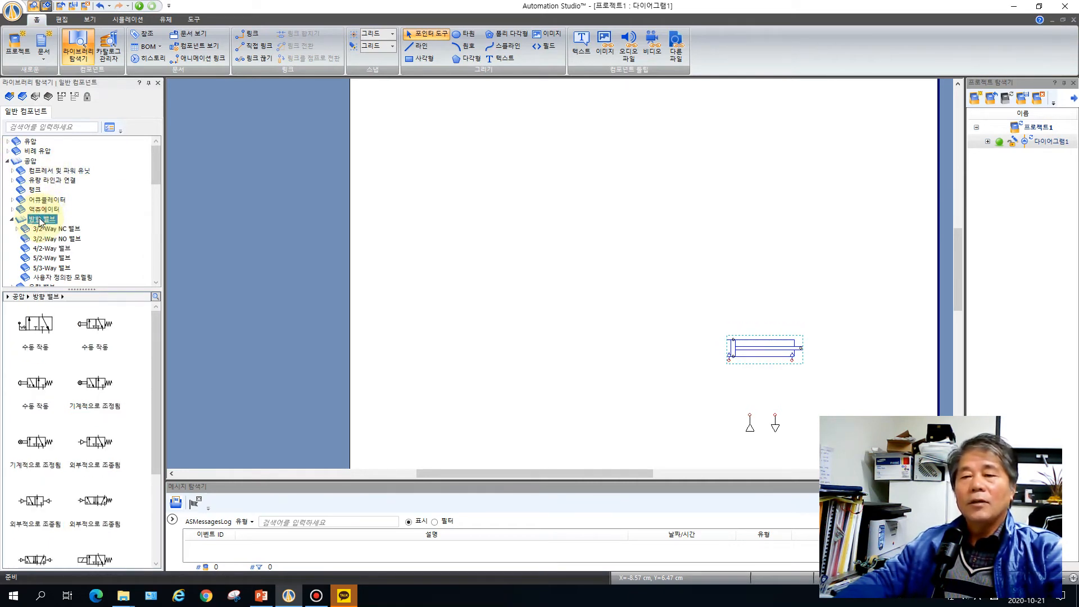
{"action": "left_click", "coordinate": [44, 250]}
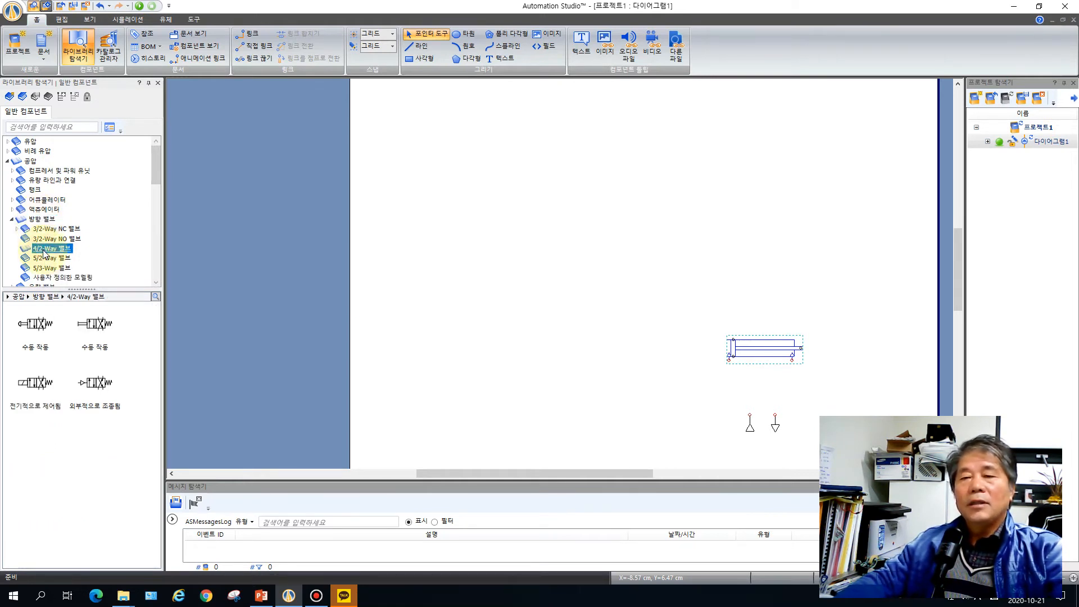
{"action": "left_click", "coordinate": [37, 384]}
{"action": "left_click_drag", "start_coordinate": [37, 387], "coordinate": [767, 377]}
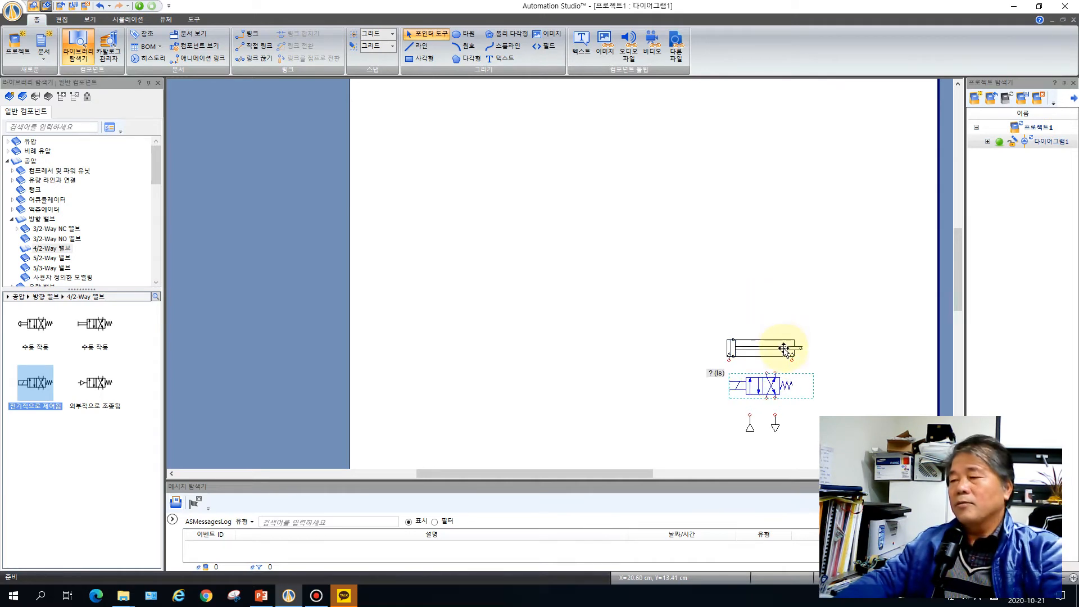
Attach the exhaust and pressure source to the valve's lower ports, and connect its upper ports to the cylinder's two ports
{"action": "scroll", "coordinate": [784, 349], "scroll_direction": "up", "scroll_amount": 4}
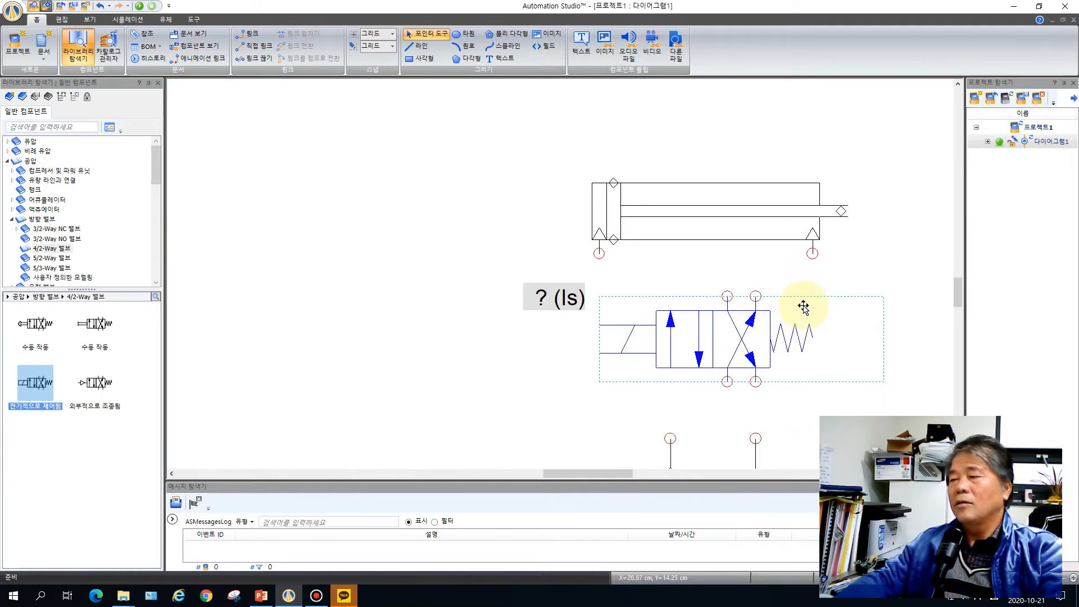
{"action": "scroll", "coordinate": [803, 306], "scroll_direction": "down", "scroll_amount": 2}
{"action": "left_click_drag", "start_coordinate": [755, 415], "coordinate": [761, 357]}
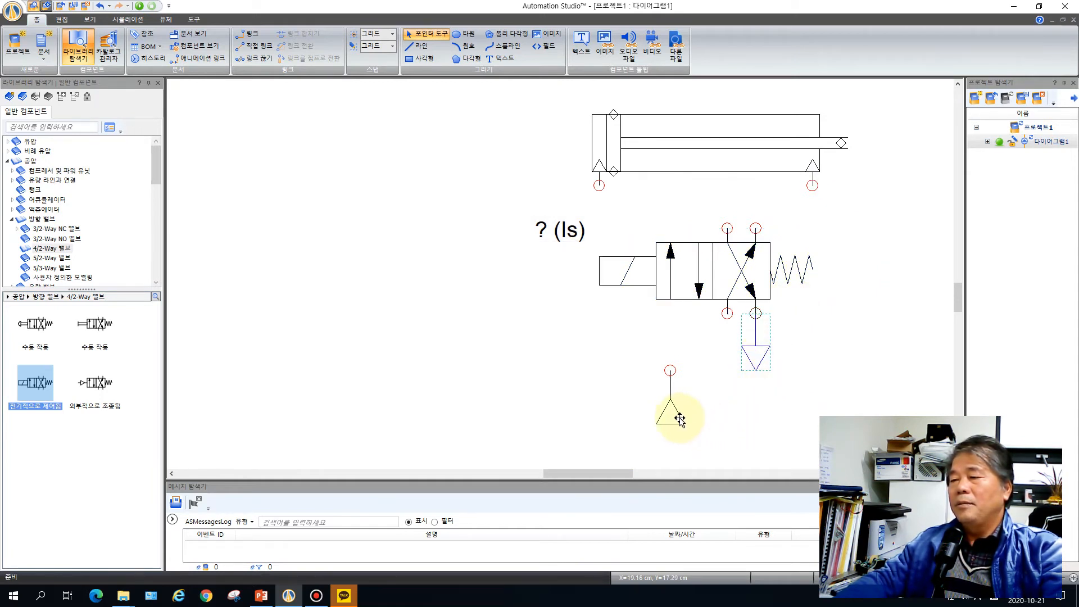
{"action": "left_click_drag", "start_coordinate": [679, 418], "coordinate": [730, 368]}
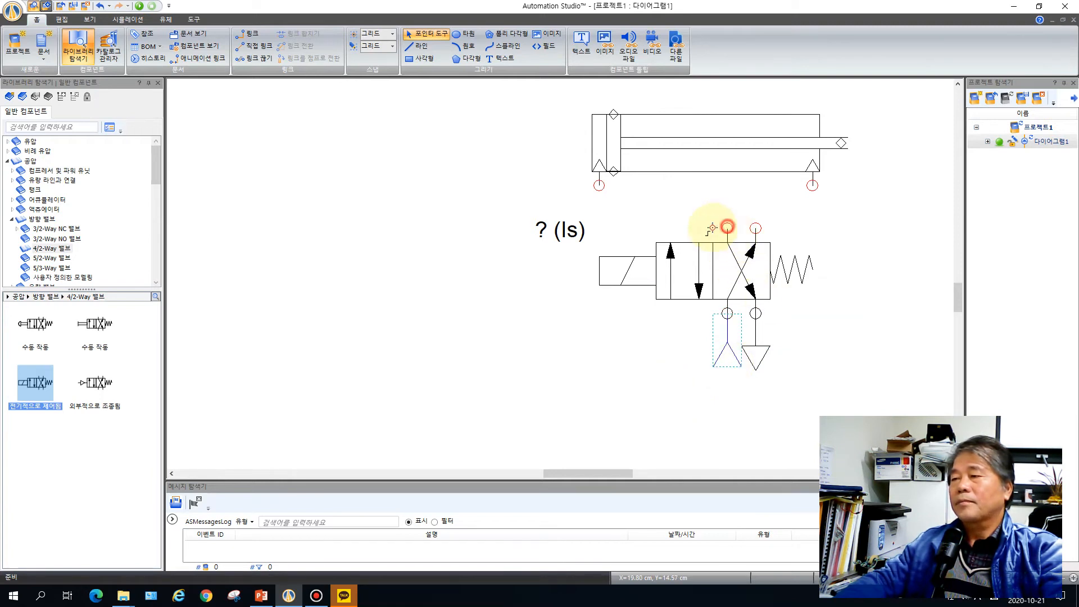
{"action": "mouse_move", "coordinate": [712, 227]}
{"action": "left_mouse_down"}
{"action": "mouse_move", "coordinate": [602, 229]}
{"action": "mouse_move", "coordinate": [599, 187]}
{"action": "left_mouse_up"}
{"action": "left_click_drag", "start_coordinate": [755, 227], "coordinate": [812, 186]}
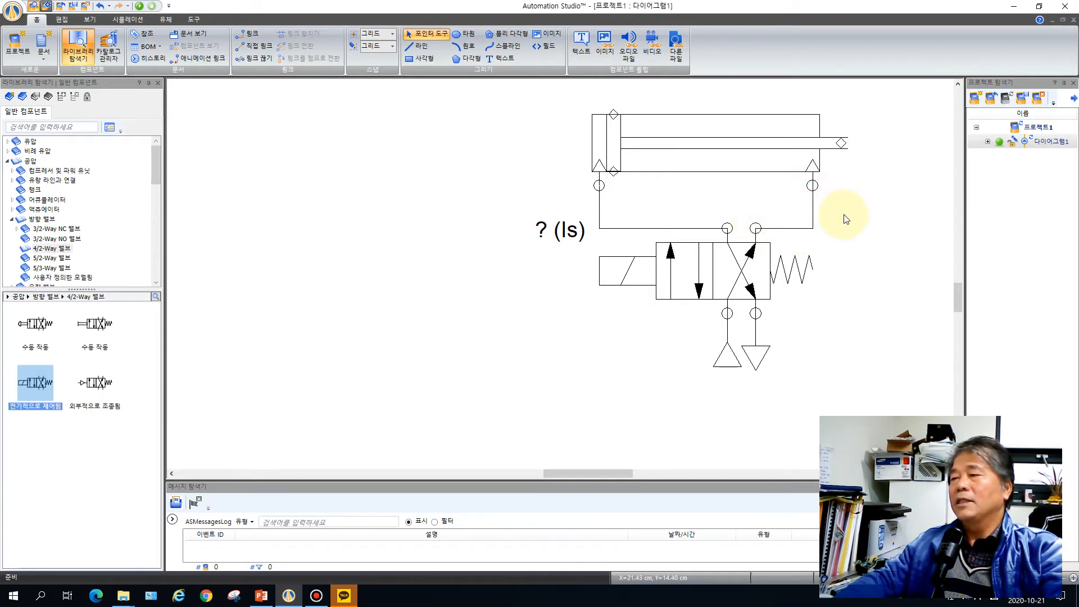
Move the whole pneumatic circuit straight down toward the lower edge of the page
{"action": "scroll", "coordinate": [854, 217], "scroll_direction": "down", "scroll_amount": 1}
{"action": "scroll", "coordinate": [854, 216], "scroll_direction": "down", "scroll_amount": 1}
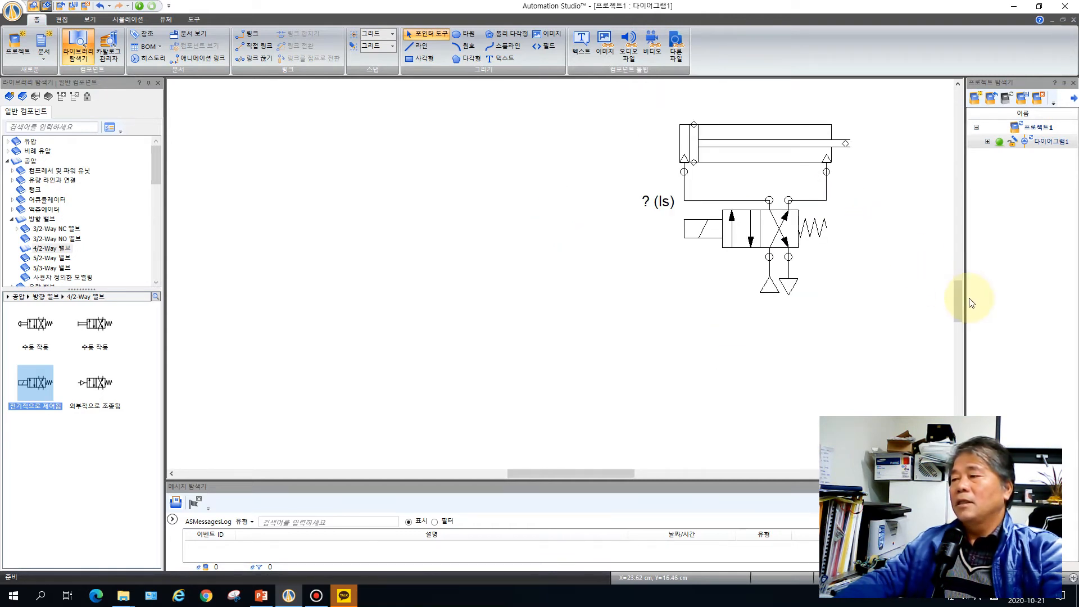
{"action": "scroll", "coordinate": [898, 292], "scroll_direction": "down", "scroll_amount": 3}
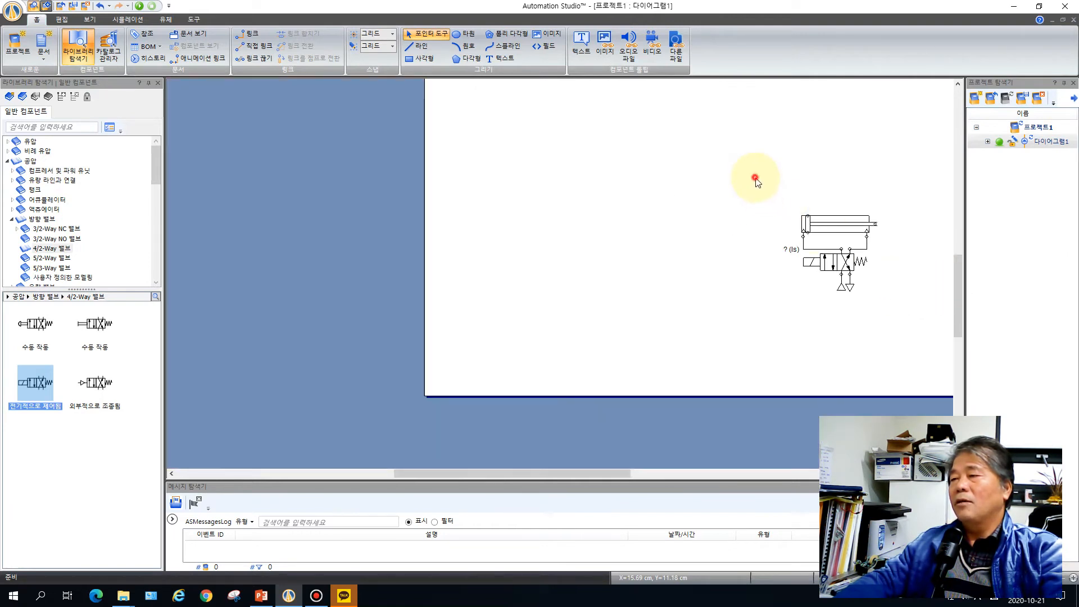
{"action": "left_click_drag", "start_coordinate": [754, 177], "coordinate": [912, 327]}
{"action": "left_click_drag", "start_coordinate": [848, 226], "coordinate": [848, 278]}
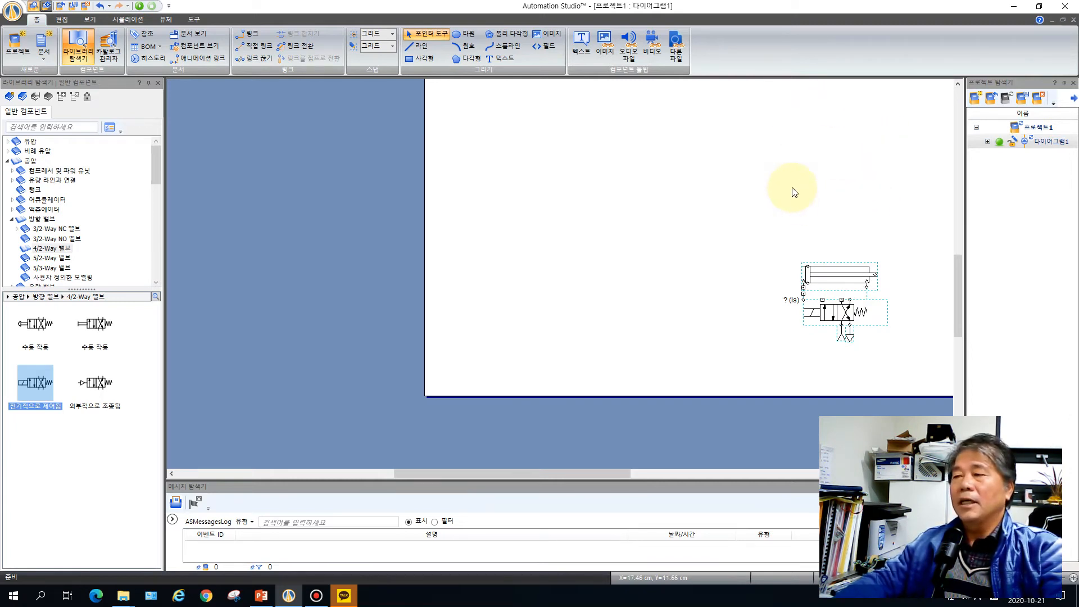
Place a JIC PLC input card and a PLC output card side by side above the pneumatic circuit
{"action": "scroll", "coordinate": [794, 192], "scroll_direction": "up", "scroll_amount": 1}
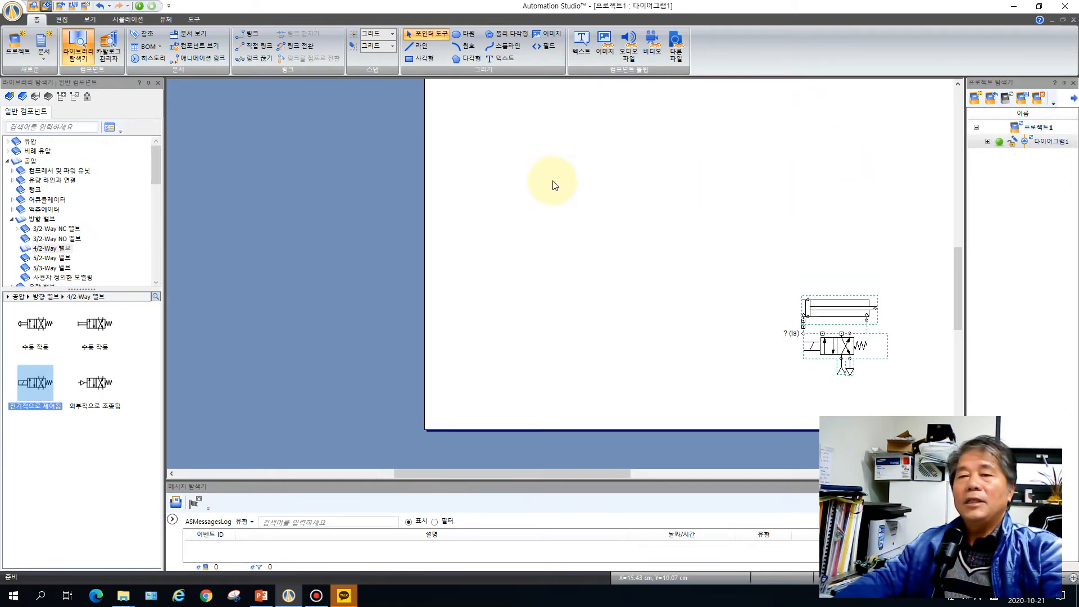
{"action": "left_click", "coordinate": [9, 161]}
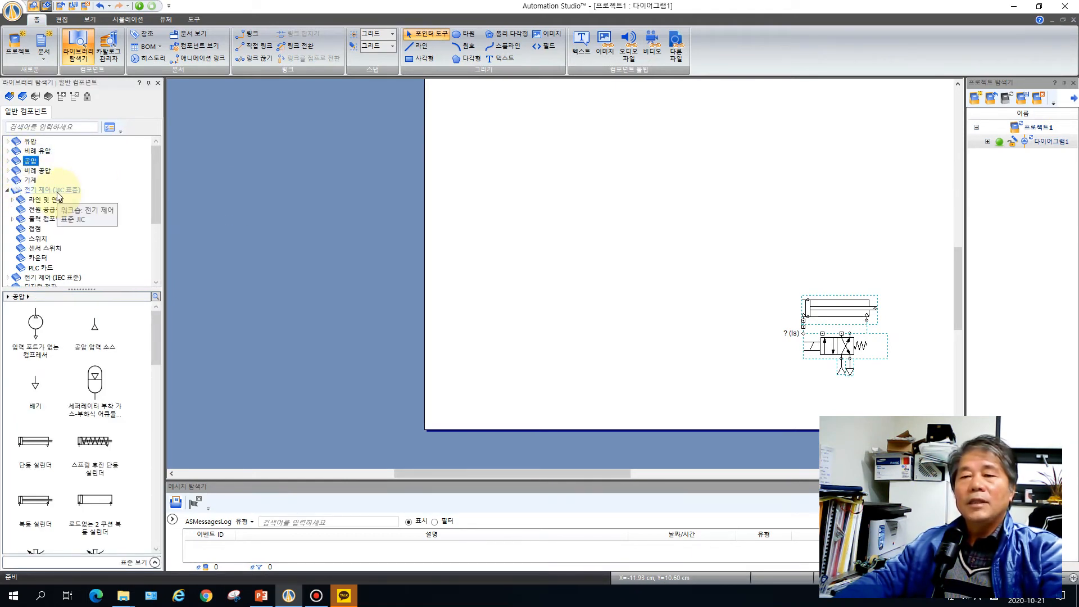
{"action": "left_click", "coordinate": [58, 191]}
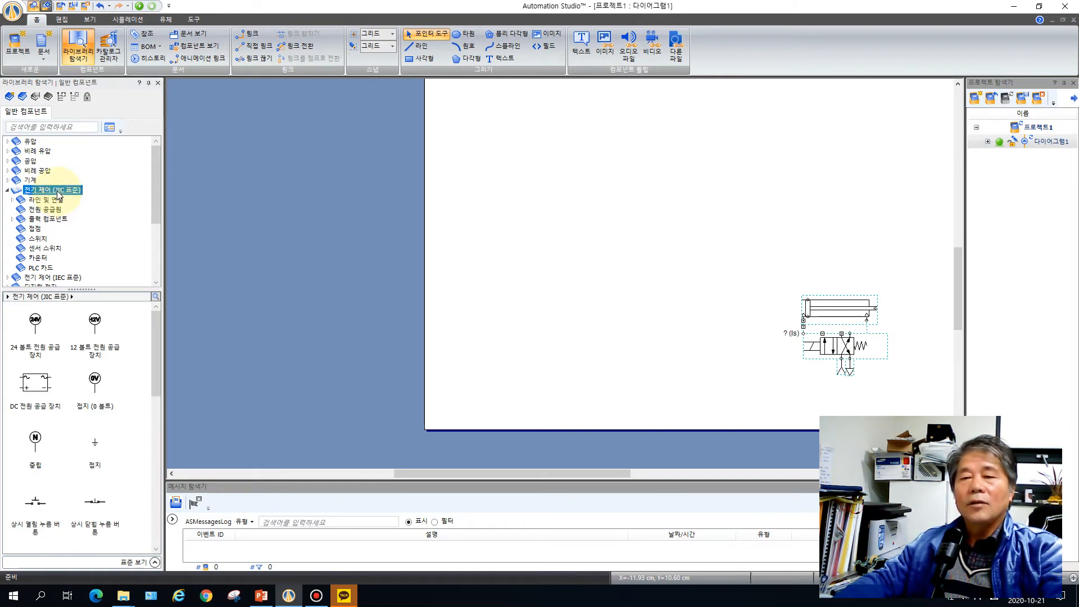
{"action": "left_click", "coordinate": [38, 270]}
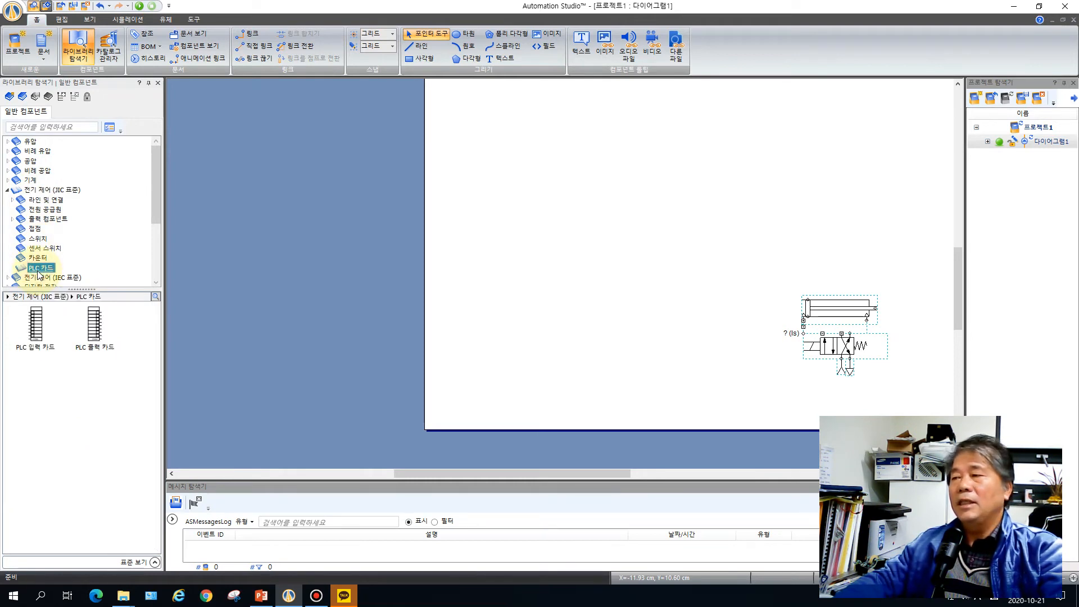
{"action": "left_click", "coordinate": [39, 335]}
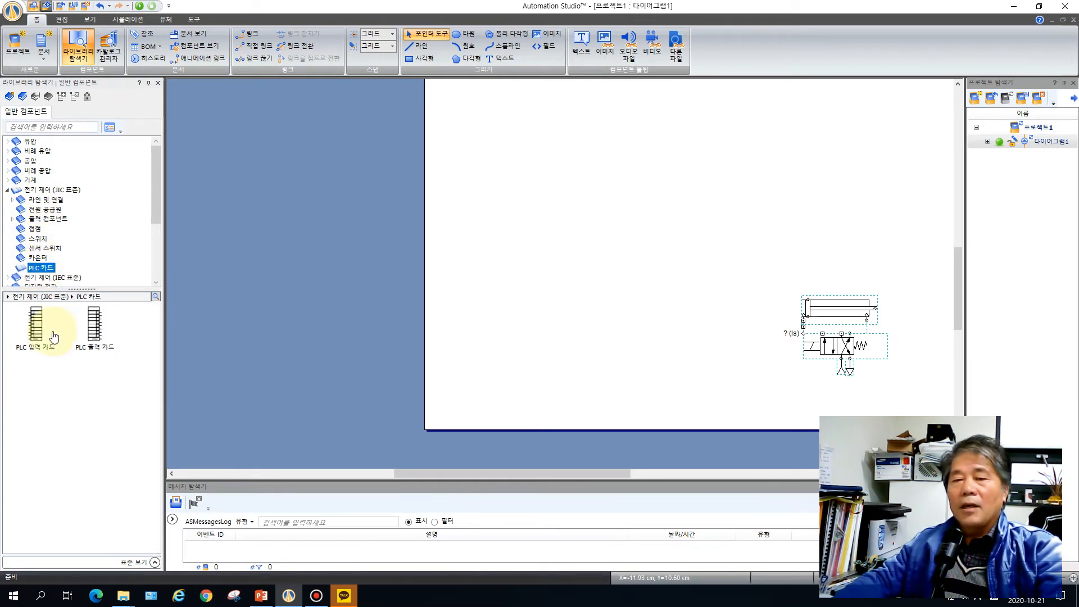
{"action": "left_click_drag", "start_coordinate": [37, 337], "coordinate": [803, 121]}
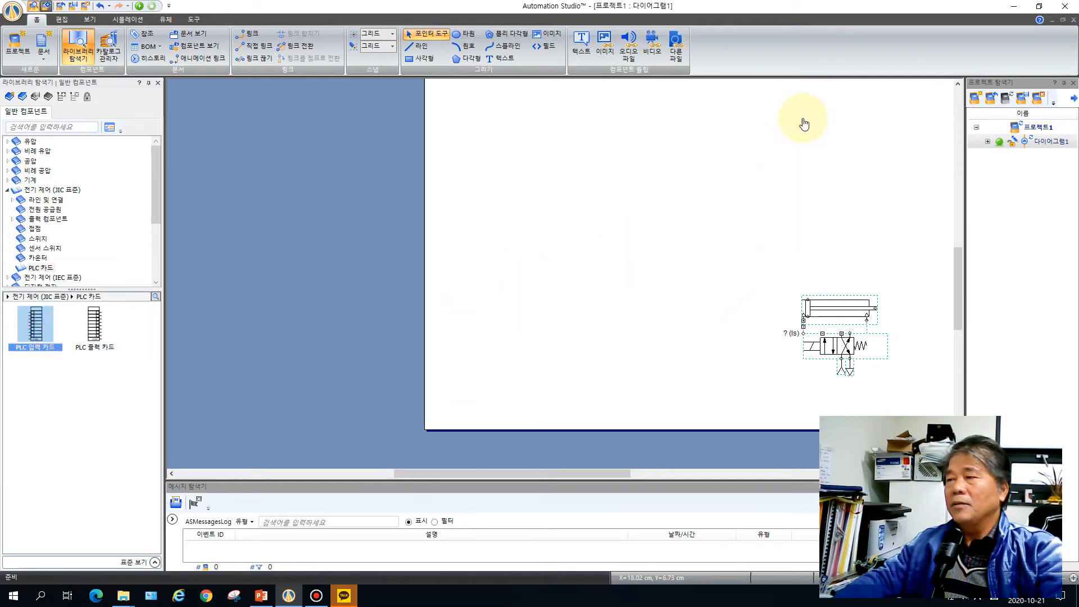
{"action": "left_click_drag", "start_coordinate": [97, 327], "coordinate": [864, 121]}
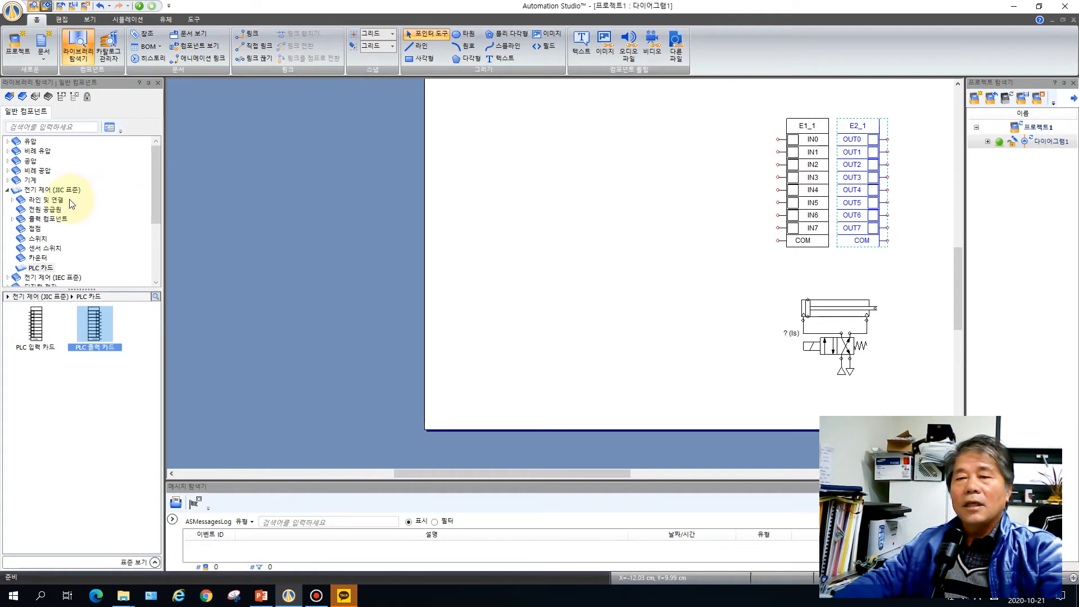
Place a 24-volt power supply above the PLC cards and a 0-volt ground below them
{"action": "left_click", "coordinate": [52, 212]}
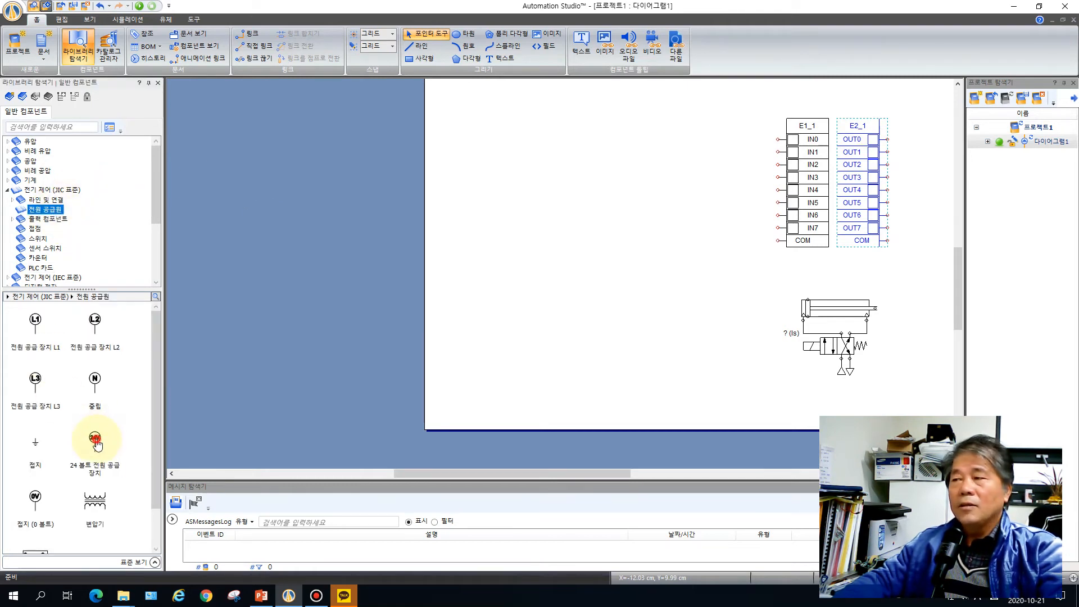
{"action": "left_click_drag", "start_coordinate": [97, 444], "coordinate": [832, 144]}
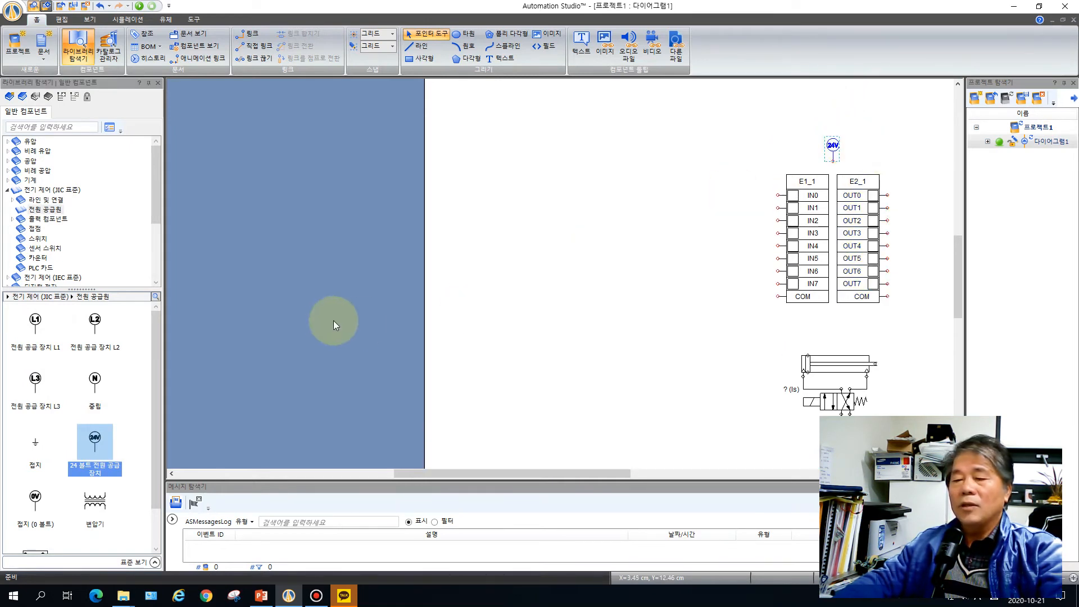
{"action": "left_click_drag", "start_coordinate": [35, 496], "coordinate": [836, 315]}
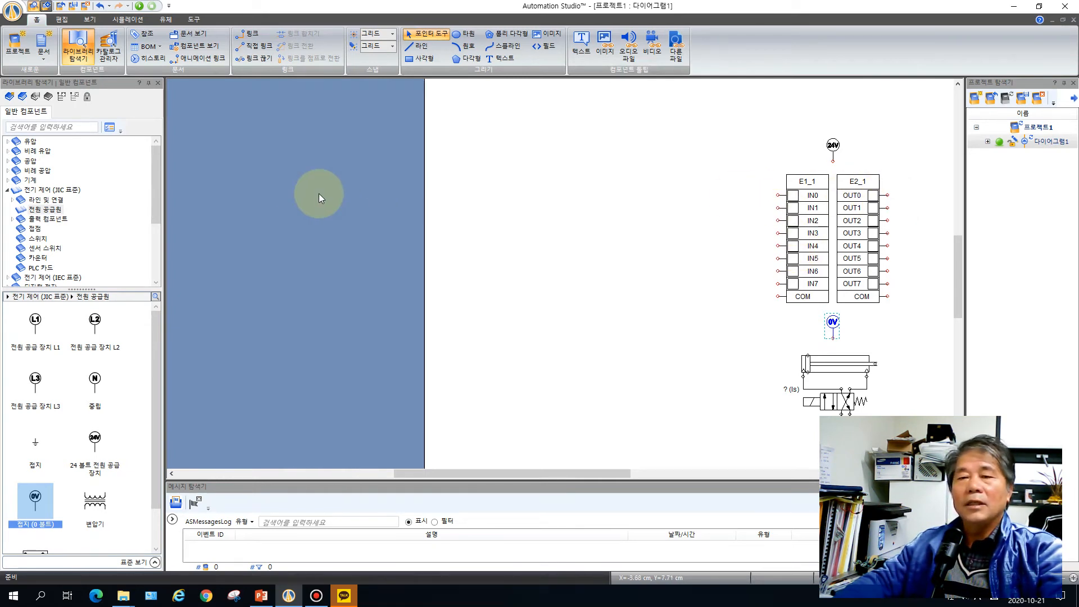
Place a normally open push button on the input card's IN0 terminal with the alias PB1
{"action": "left_click", "coordinate": [37, 241]}
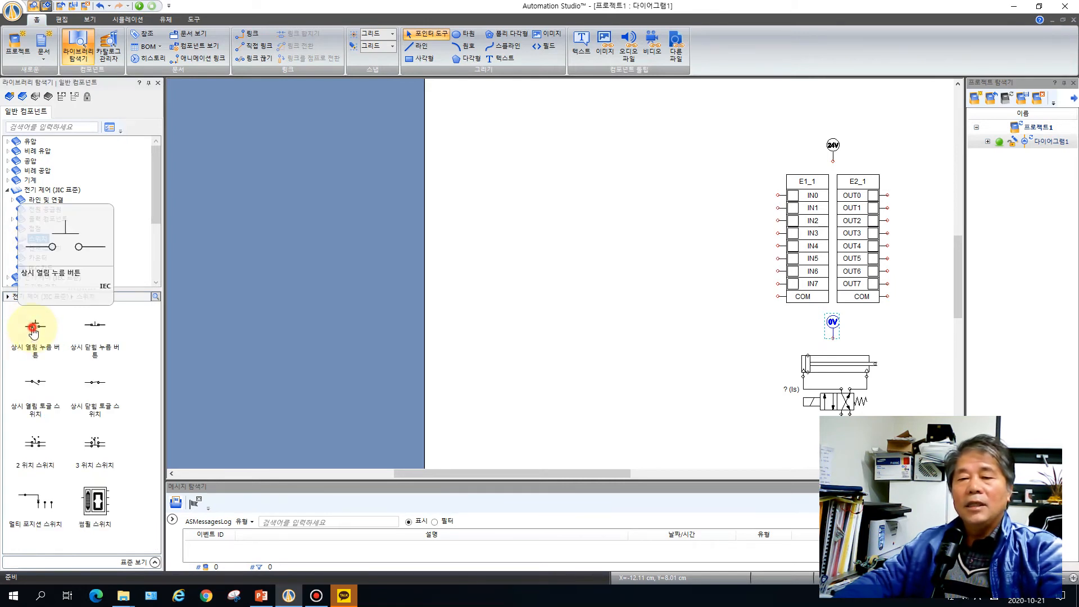
{"action": "left_click_drag", "start_coordinate": [33, 333], "coordinate": [751, 191]}
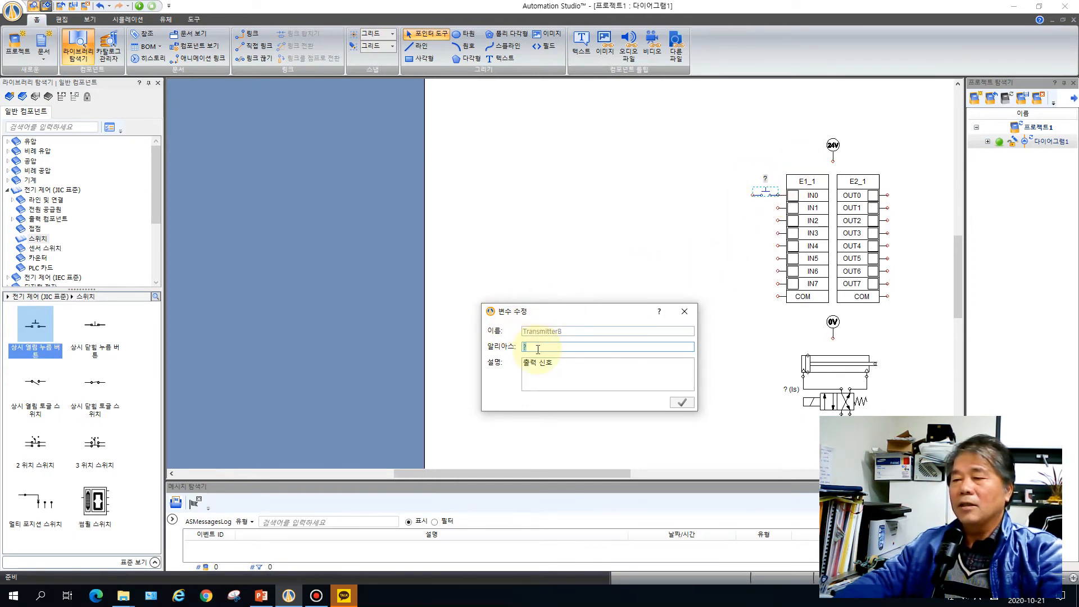
{"action": "key", "text": "BackSpace"}
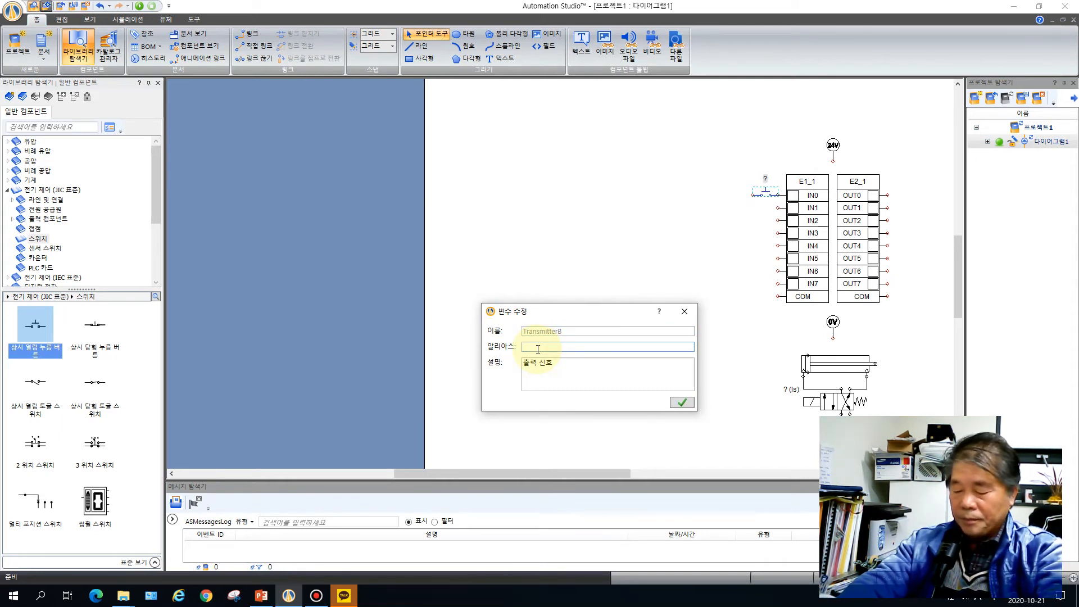
{"action": "type", "text": "PB1"}
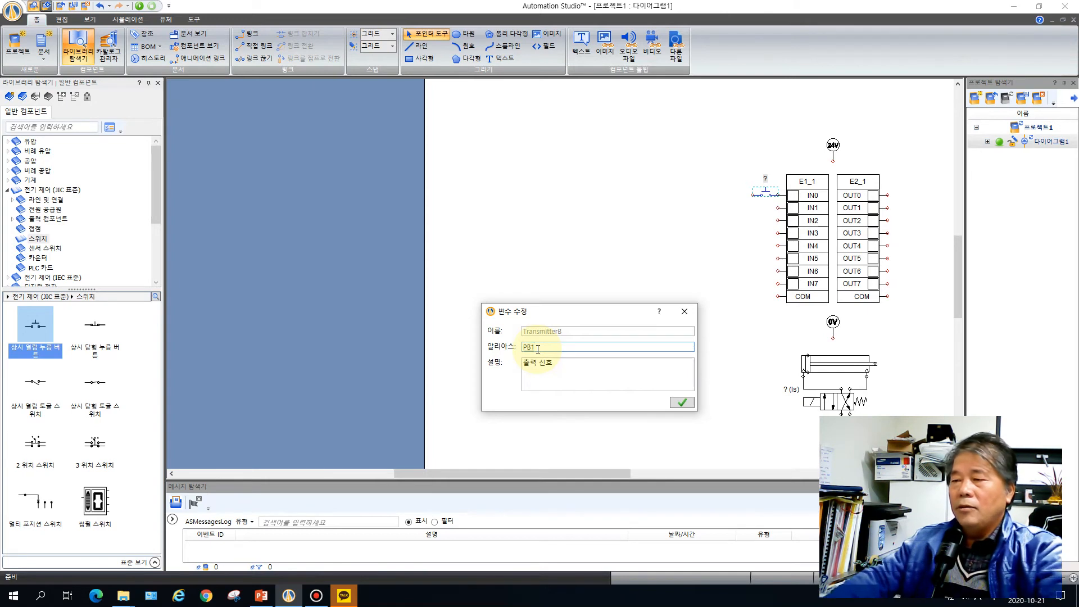
{"action": "left_click", "coordinate": [684, 404]}
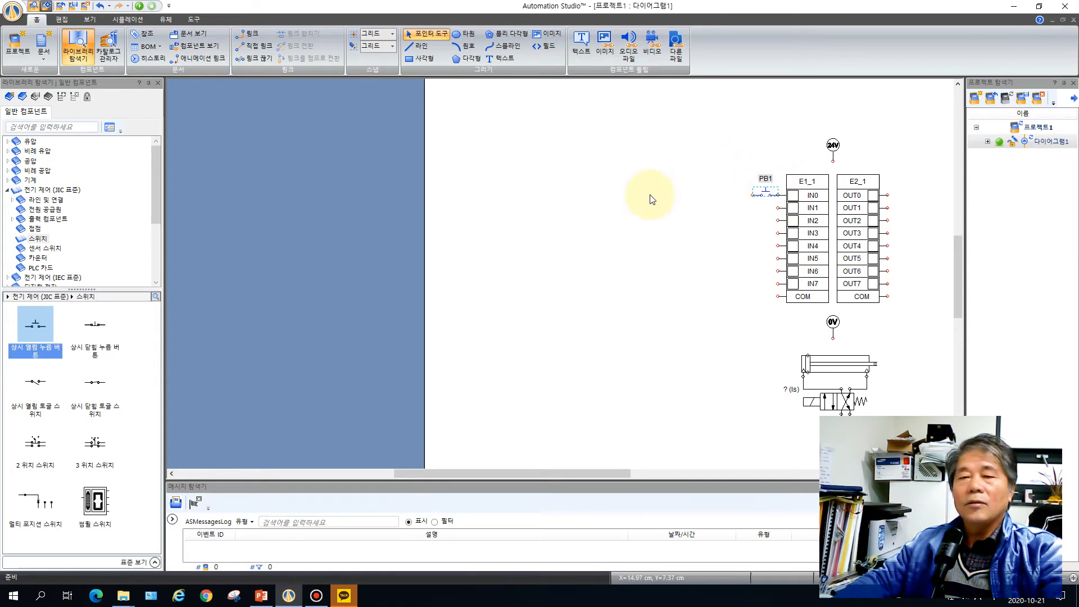
Place a DC/AC solenoid on the output card's OUT0 terminal with the alias SOL
{"action": "left_click", "coordinate": [58, 223]}
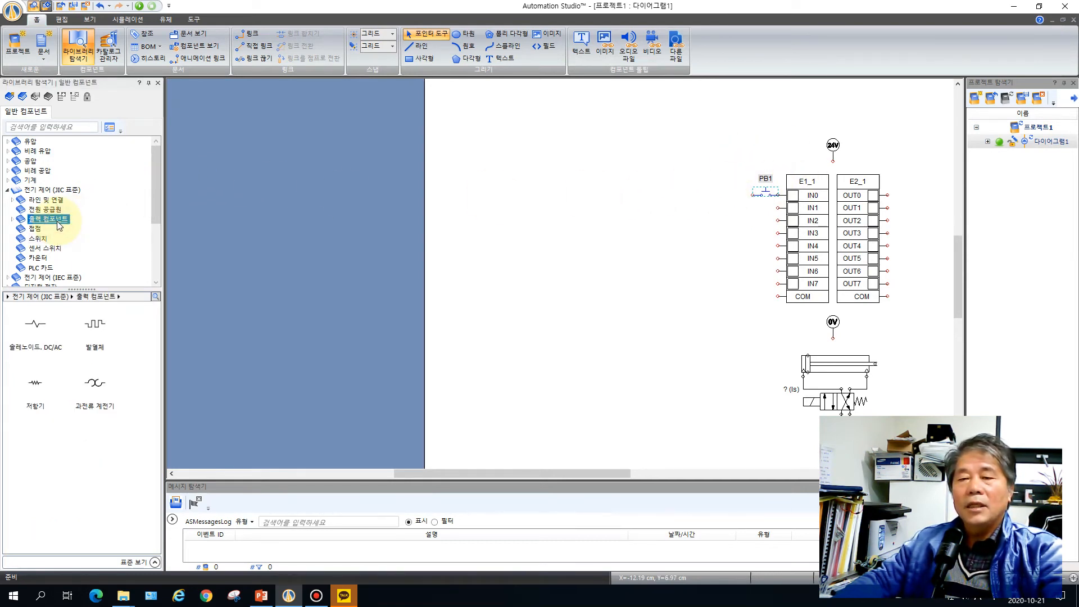
{"action": "left_click_drag", "start_coordinate": [32, 326], "coordinate": [903, 189]}
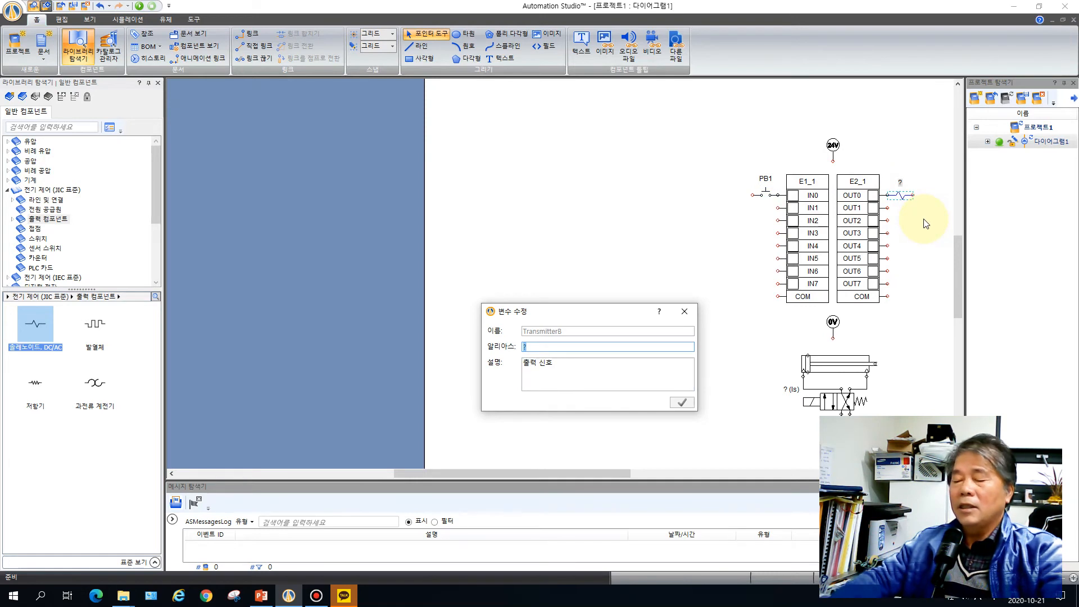
{"action": "key", "text": "BackSpace"}
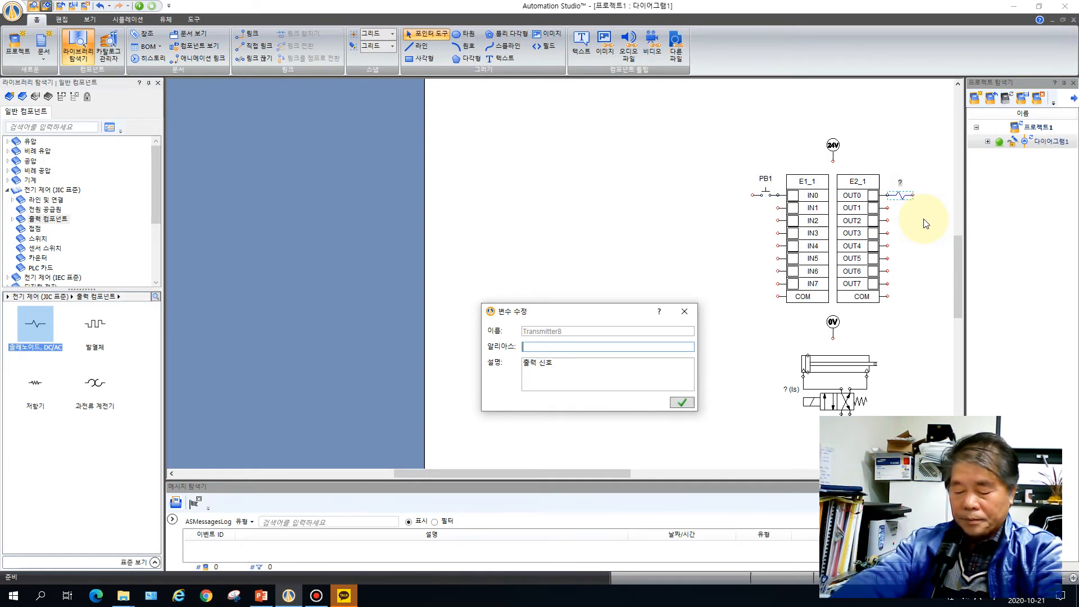
{"action": "type", "text": "SOL"}
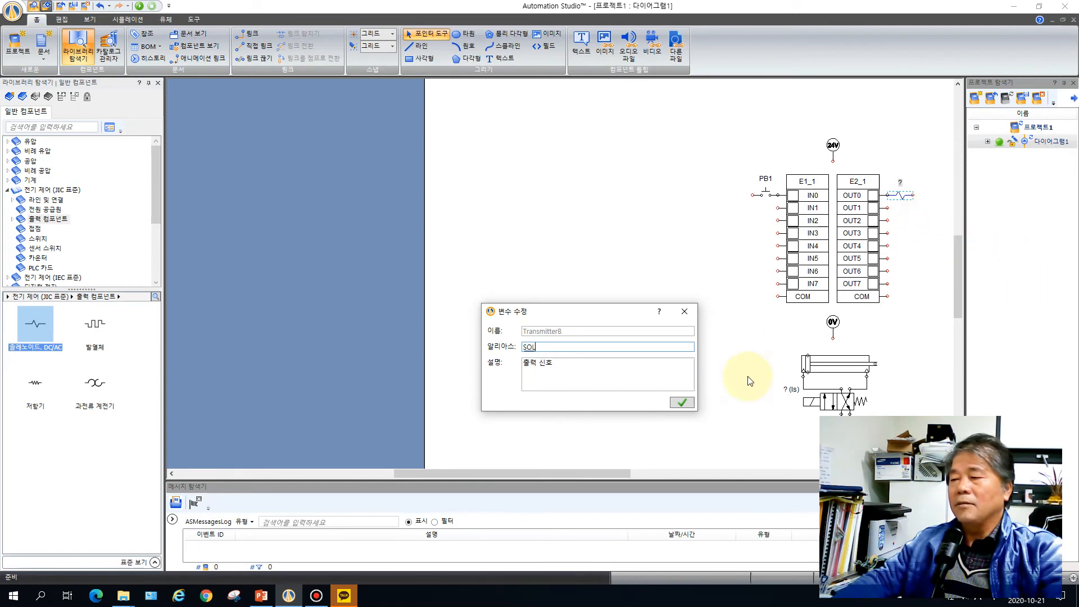
{"action": "left_click", "coordinate": [683, 400]}
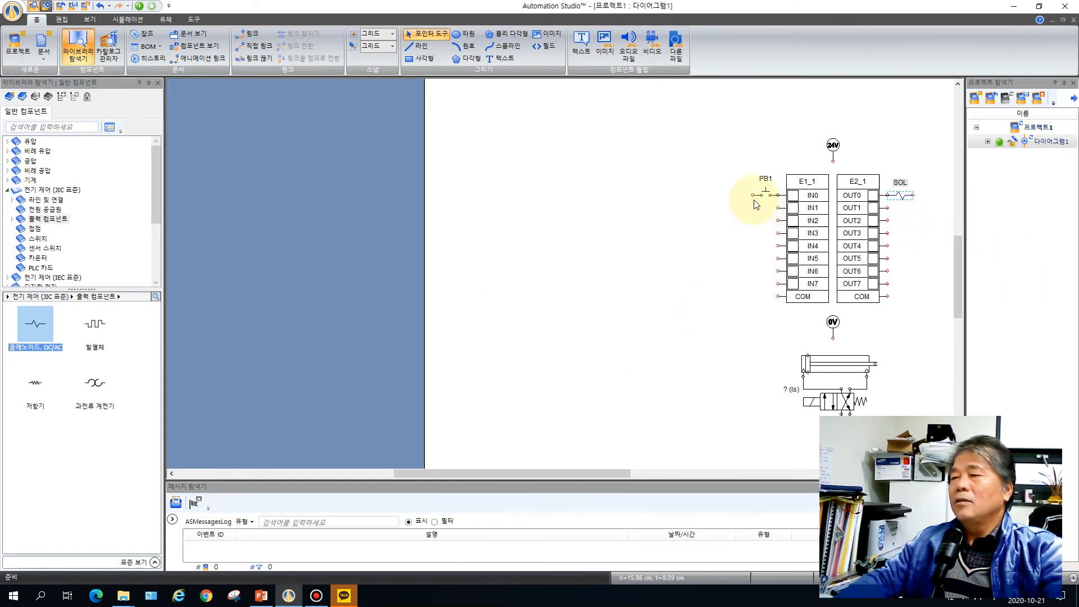
Wire PB1 and SOL to the 24 V supply, and both cards' COM terminals to the 0 V ground
{"action": "left_click_drag", "start_coordinate": [753, 195], "coordinate": [922, 196]}
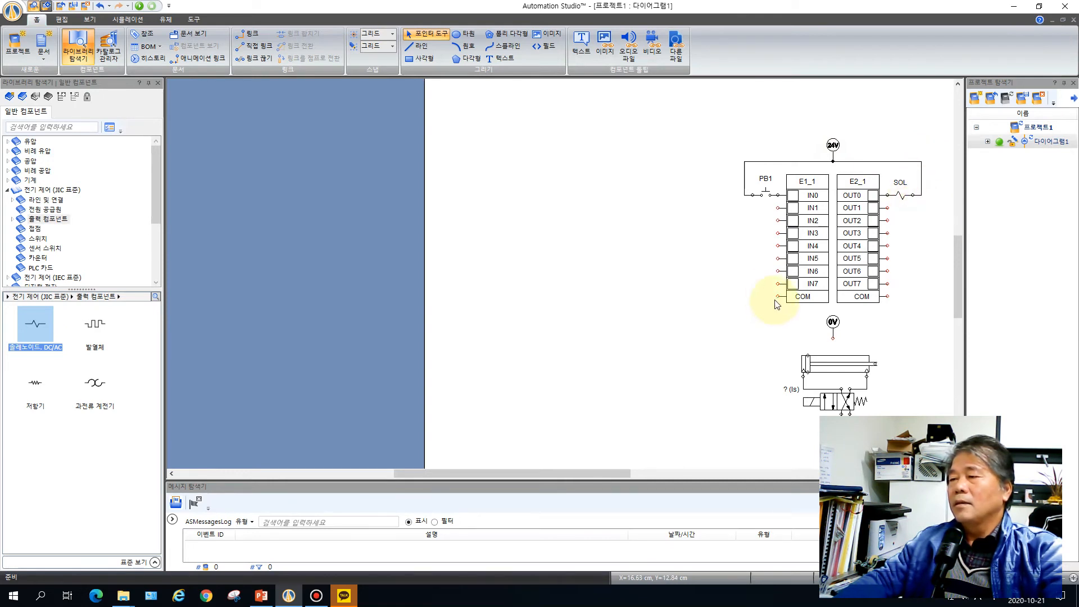
{"action": "left_click_drag", "start_coordinate": [777, 297], "coordinate": [834, 337]}
{"action": "left_click_drag", "start_coordinate": [888, 297], "coordinate": [859, 341]}
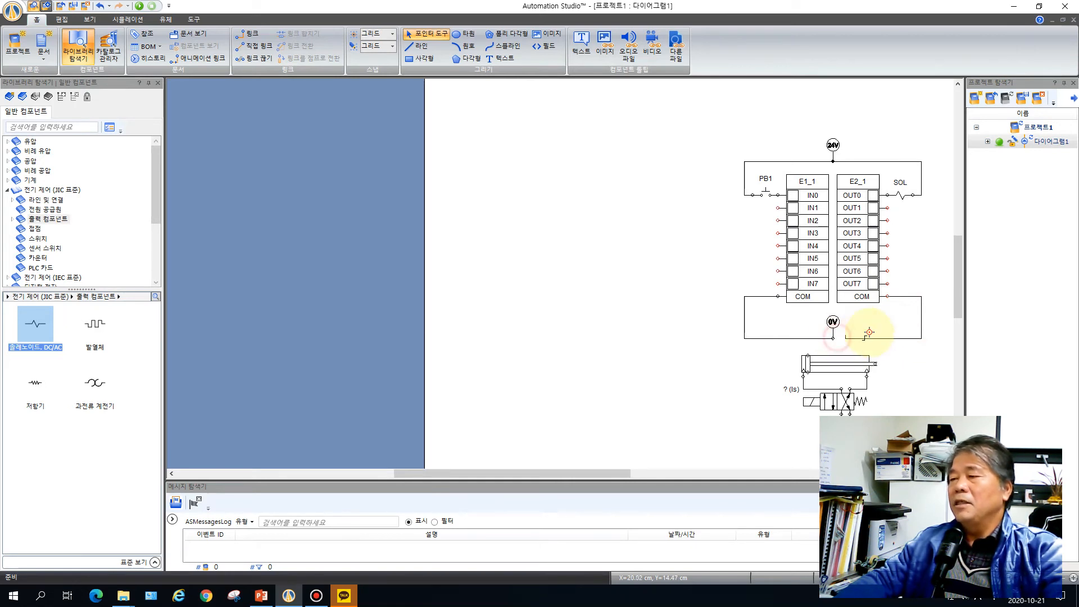
{"action": "left_click", "coordinate": [836, 339]}
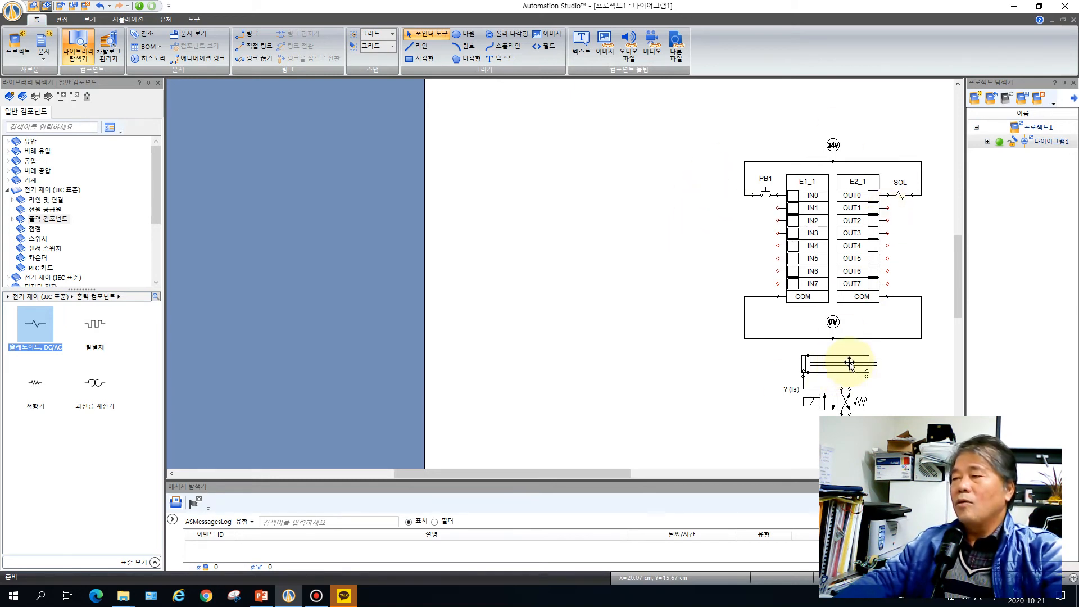
Place an IEC standard ladder rung in the empty area beside the PLC cards, with an NO contact at the start of its first line
{"action": "scroll", "coordinate": [869, 317], "scroll_direction": "down", "scroll_amount": 1}
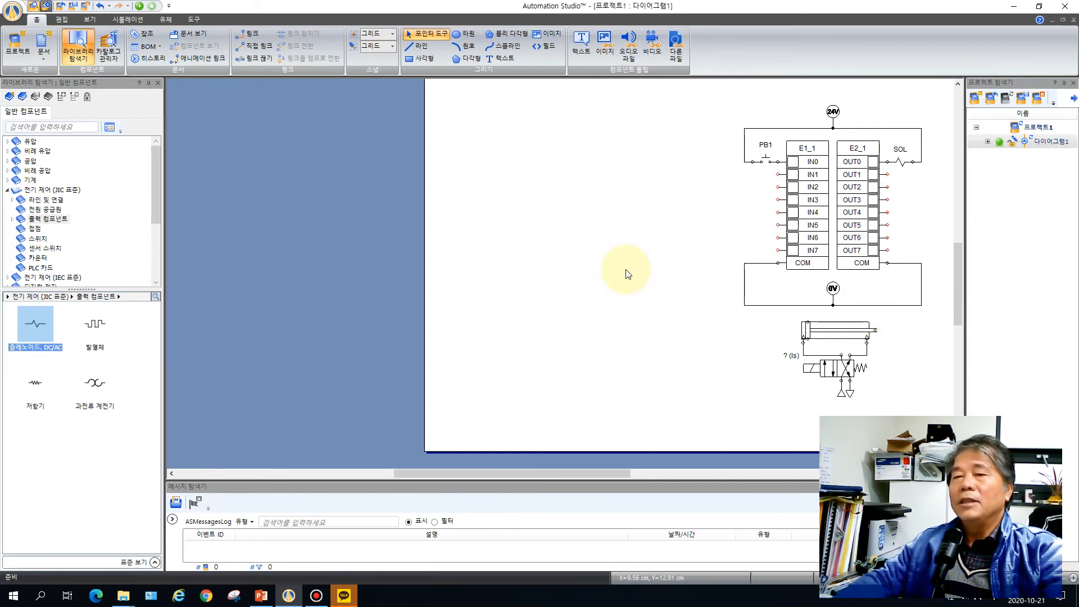
{"action": "left_click", "coordinate": [7, 190]}
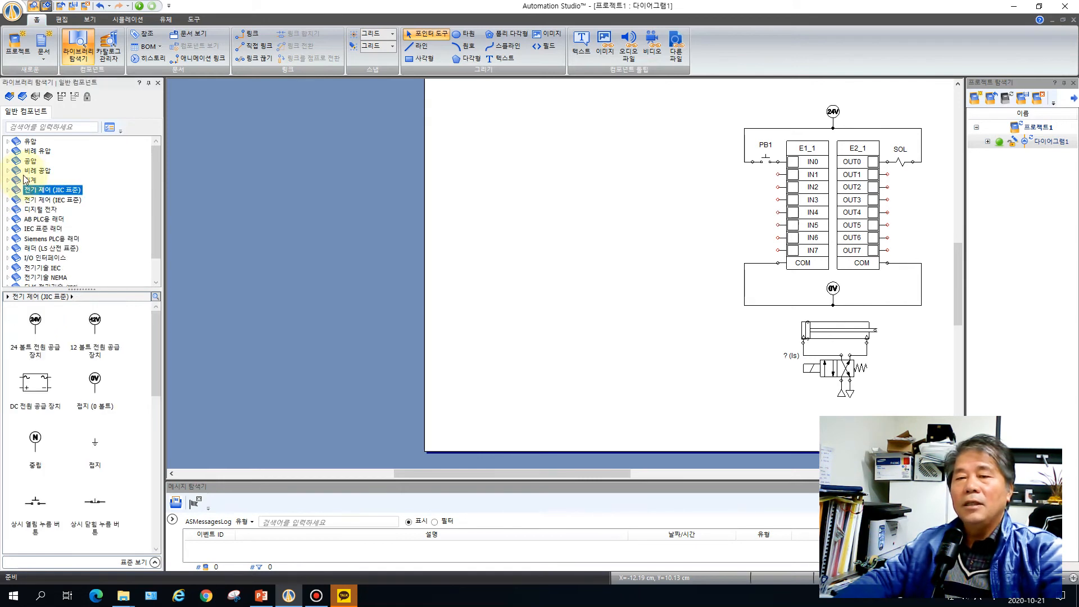
{"action": "left_click", "coordinate": [49, 230]}
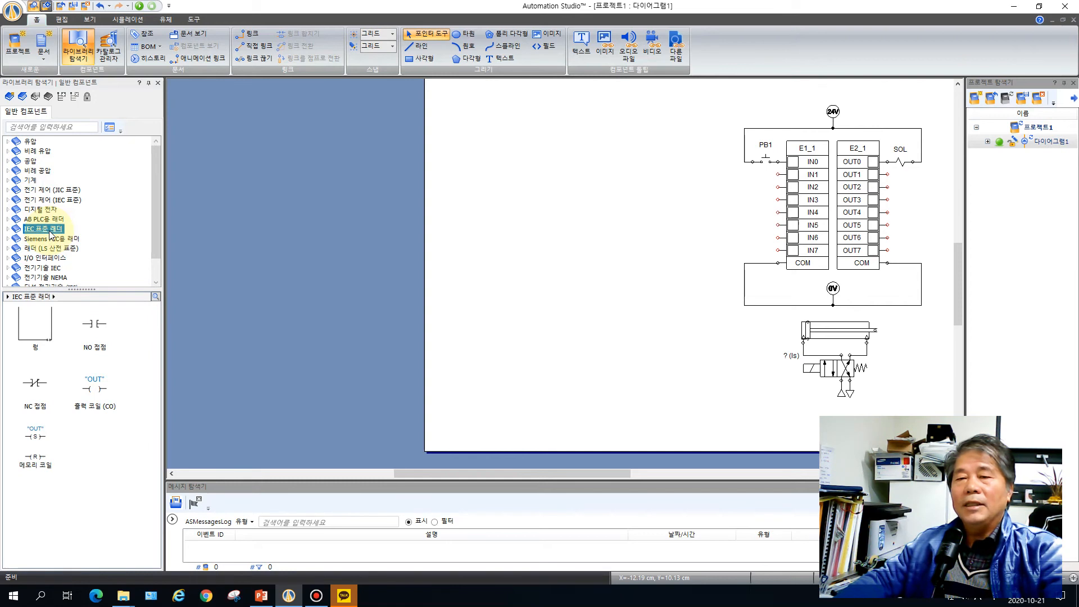
{"action": "left_click", "coordinate": [8, 229]}
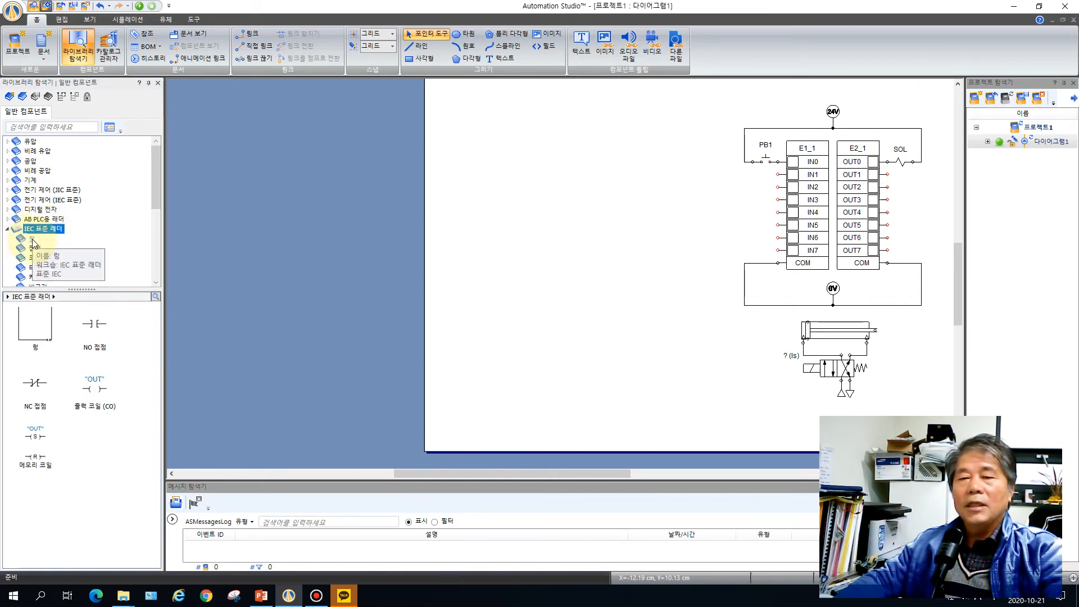
{"action": "left_click", "coordinate": [32, 239]}
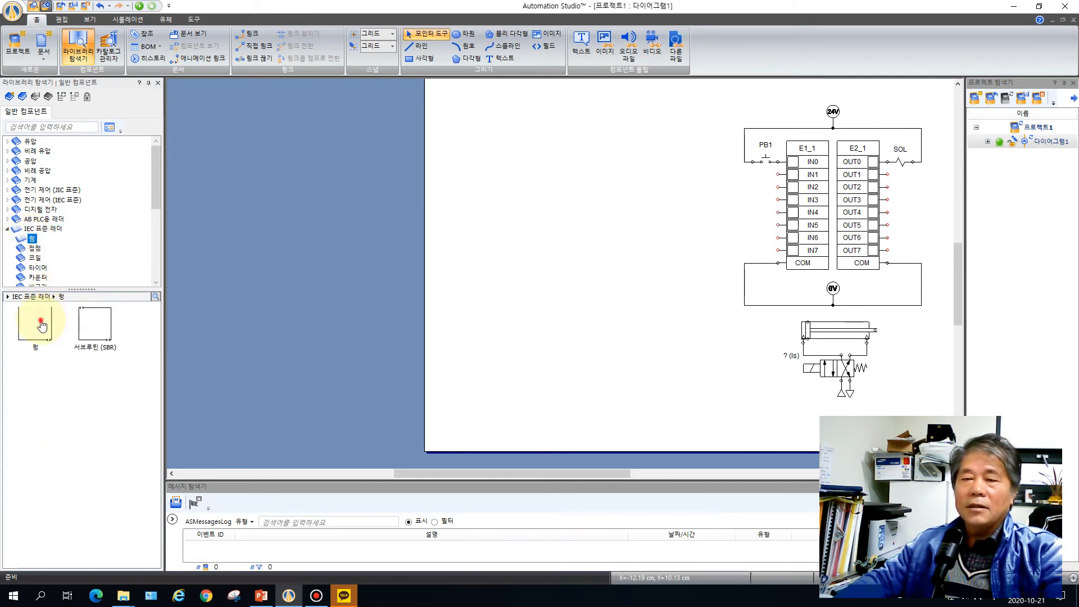
{"action": "left_click_drag", "start_coordinate": [38, 320], "coordinate": [572, 140]}
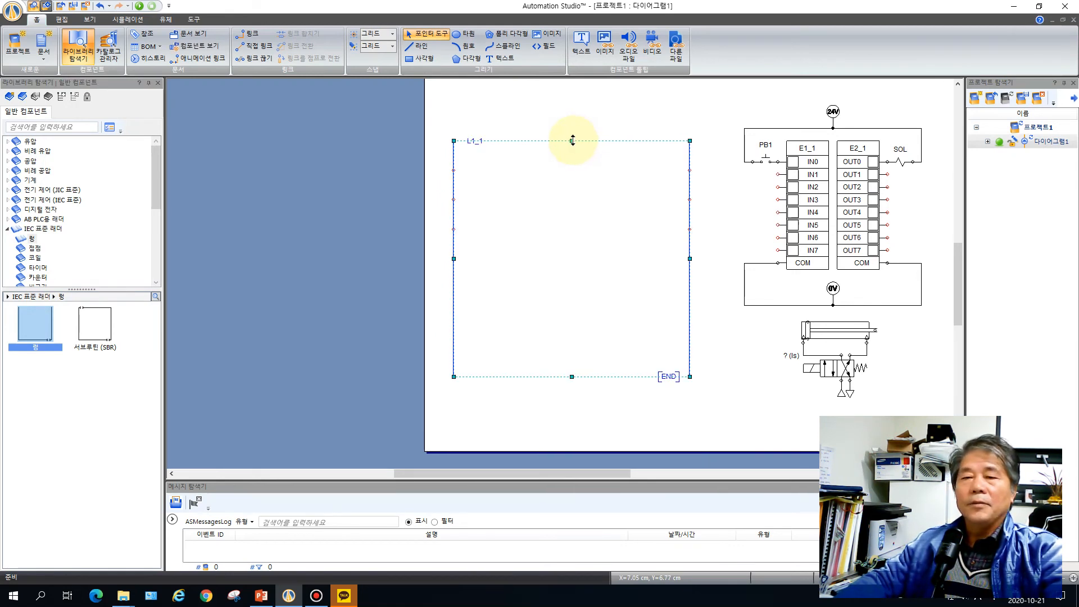
{"action": "left_click", "coordinate": [34, 249]}
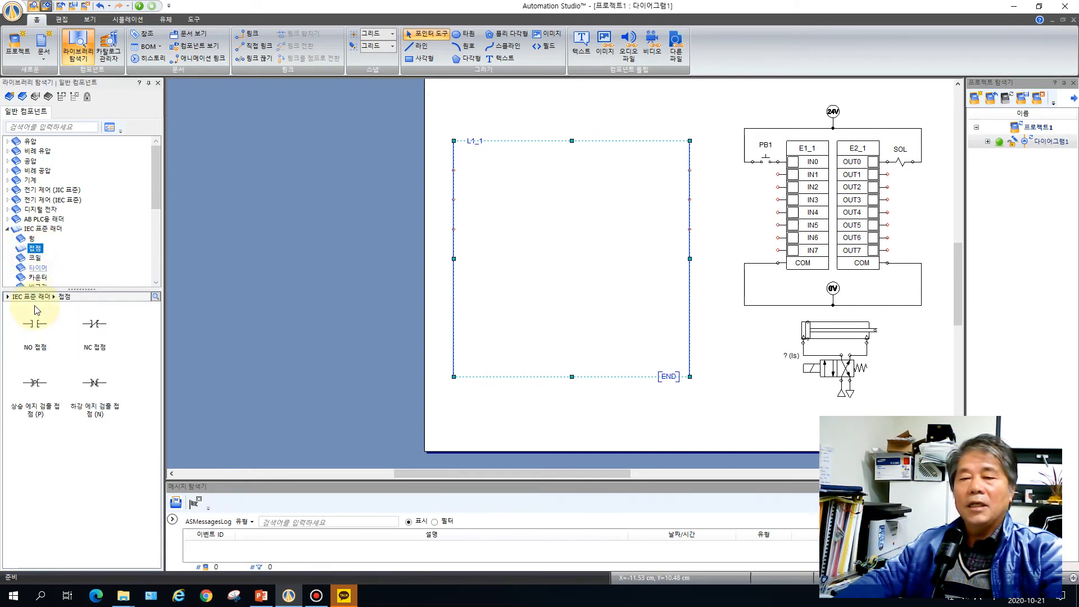
{"action": "left_click_drag", "start_coordinate": [35, 326], "coordinate": [470, 167]}
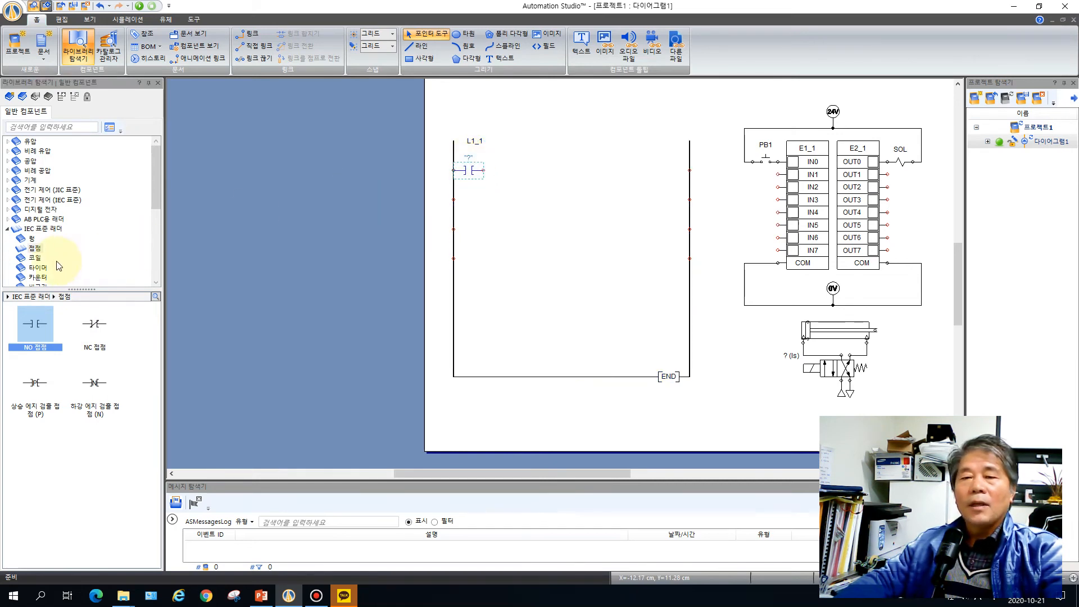
Place an output coil with the alias SOL at the end of the first ladder line and wire it to the NO contact
{"action": "left_click", "coordinate": [35, 259]}
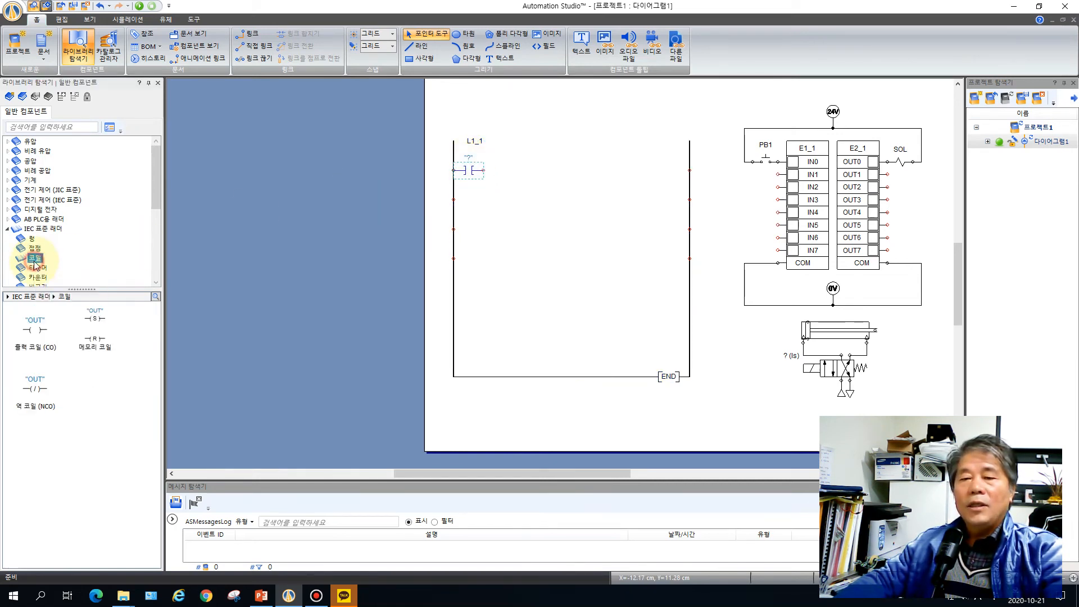
{"action": "left_click", "coordinate": [35, 336]}
{"action": "left_click_drag", "start_coordinate": [35, 336], "coordinate": [676, 167]}
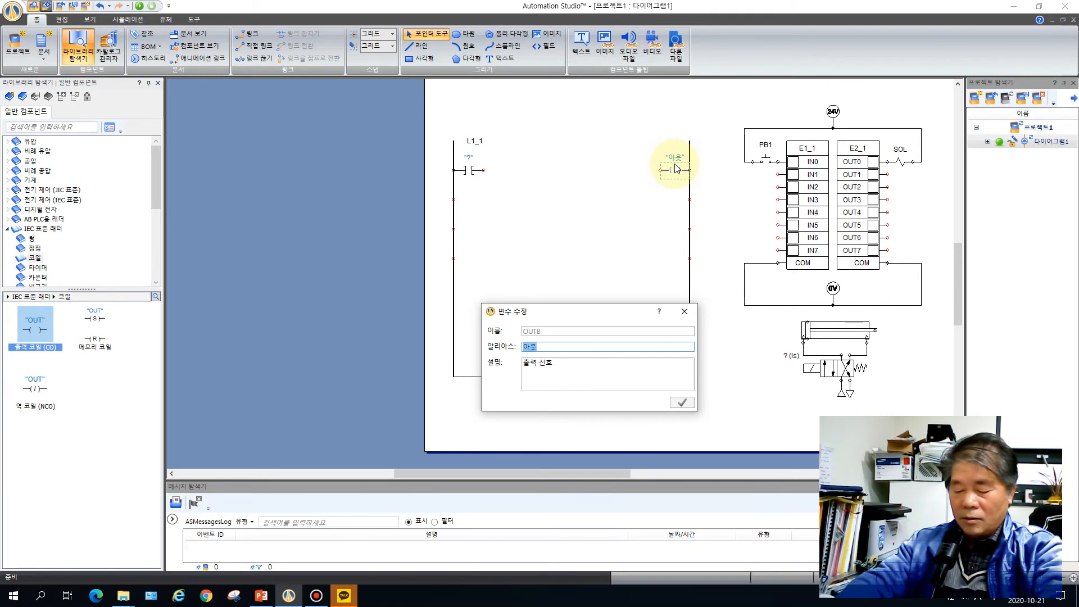
{"action": "type", "text": "SOL"}
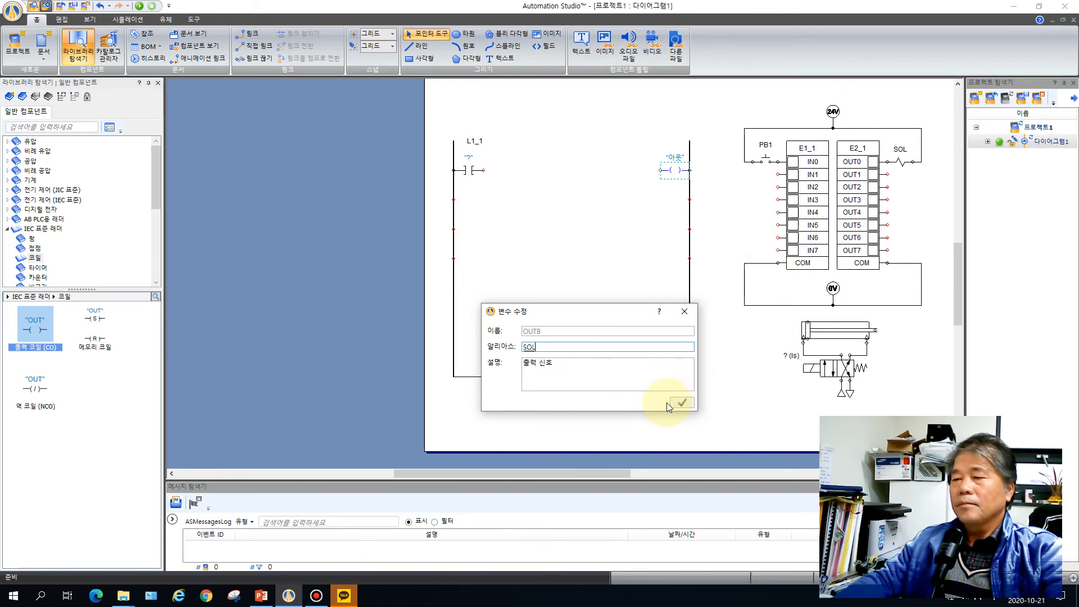
{"action": "left_click", "coordinate": [681, 403]}
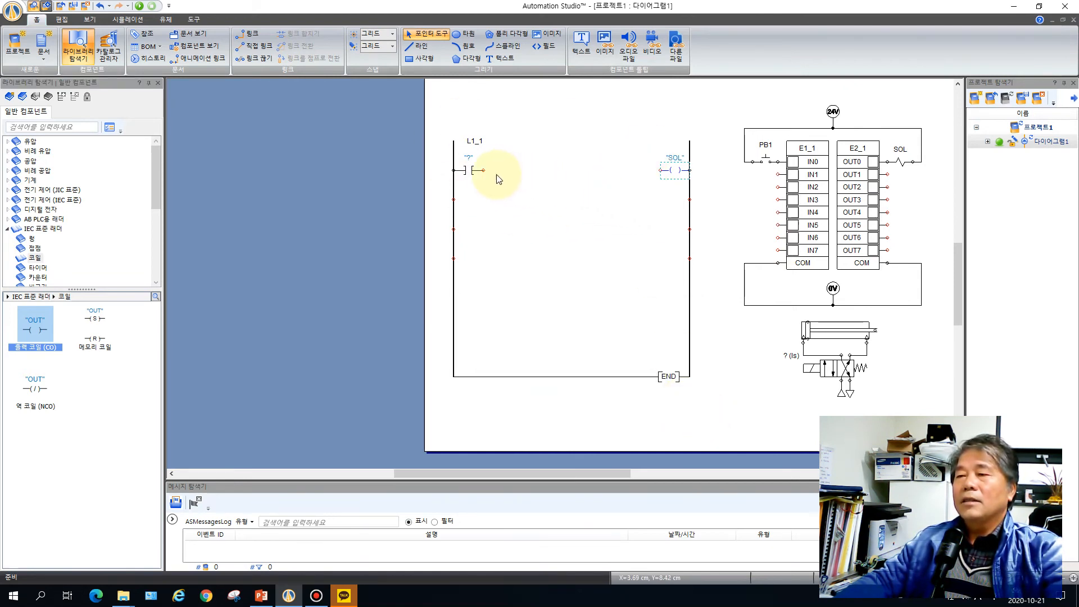
{"action": "left_click_drag", "start_coordinate": [483, 170], "coordinate": [660, 171]}
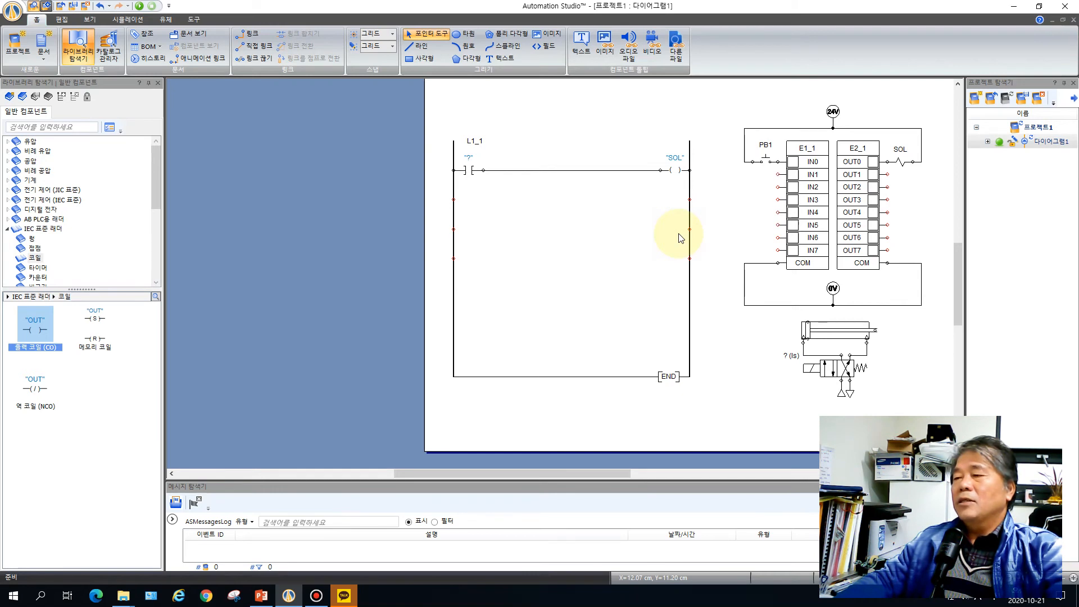
Link the ladder's NO contact to the PB1 push button variable
{"action": "left_click", "coordinate": [827, 369]}
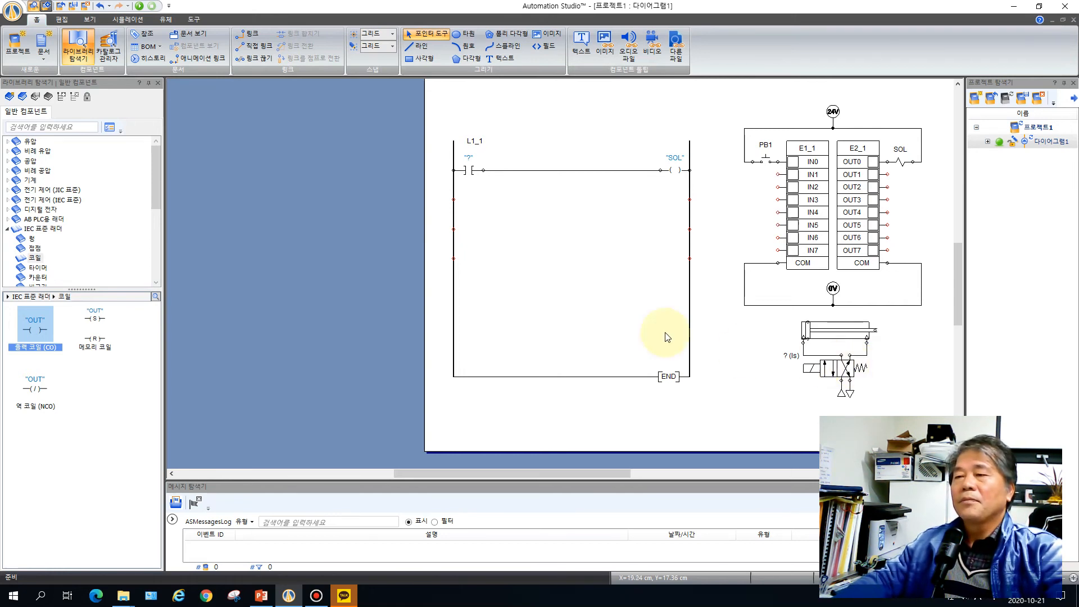
{"action": "double_click", "coordinate": [469, 172]}
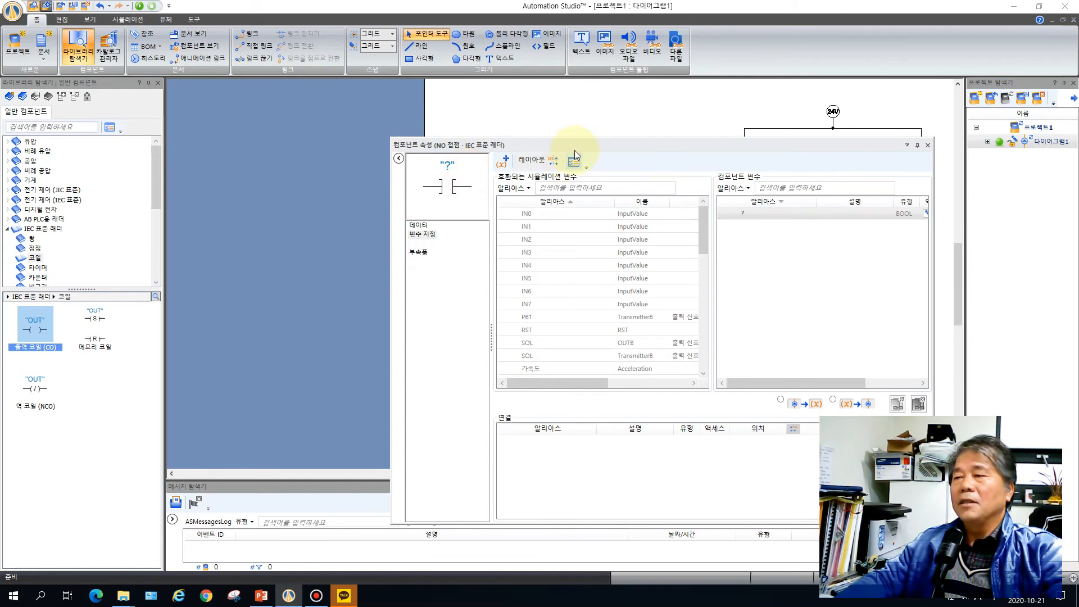
{"action": "left_click_drag", "start_coordinate": [576, 143], "coordinate": [511, 205]}
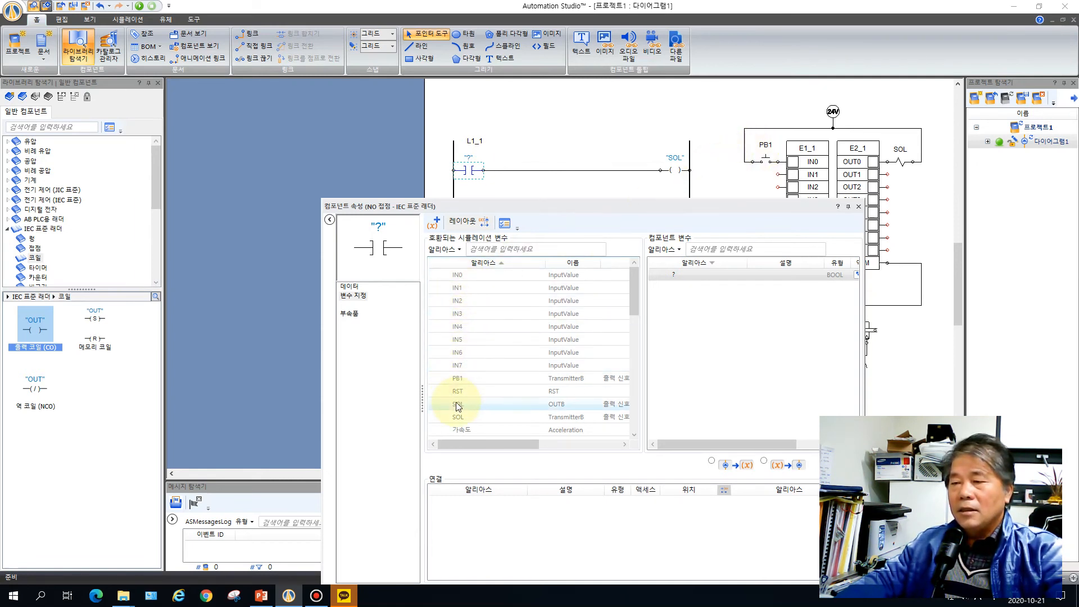
{"action": "double_click", "coordinate": [478, 382]}
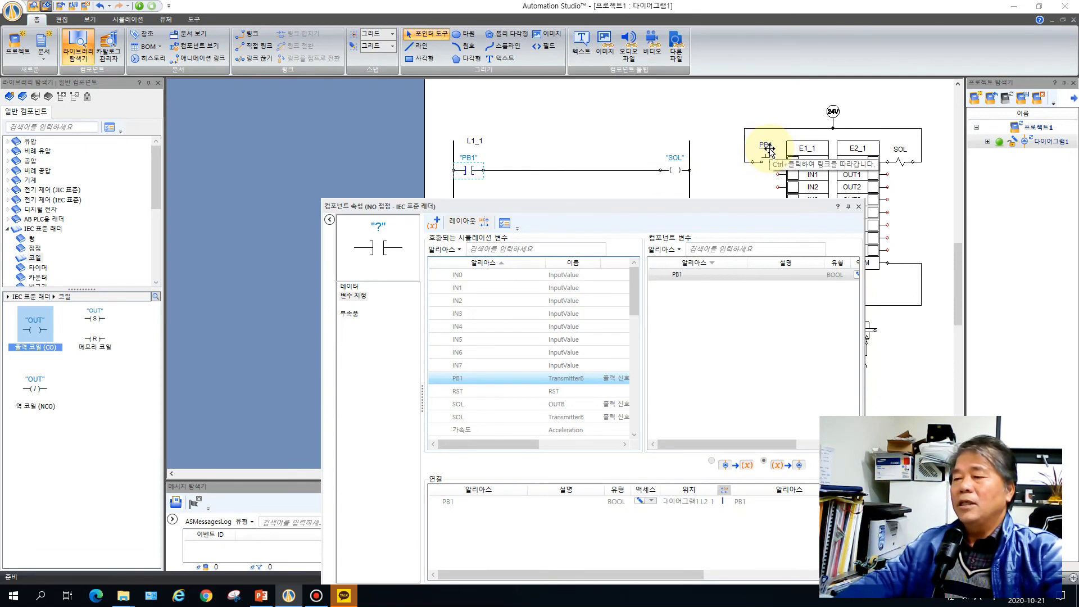
{"action": "left_click", "coordinate": [858, 206]}
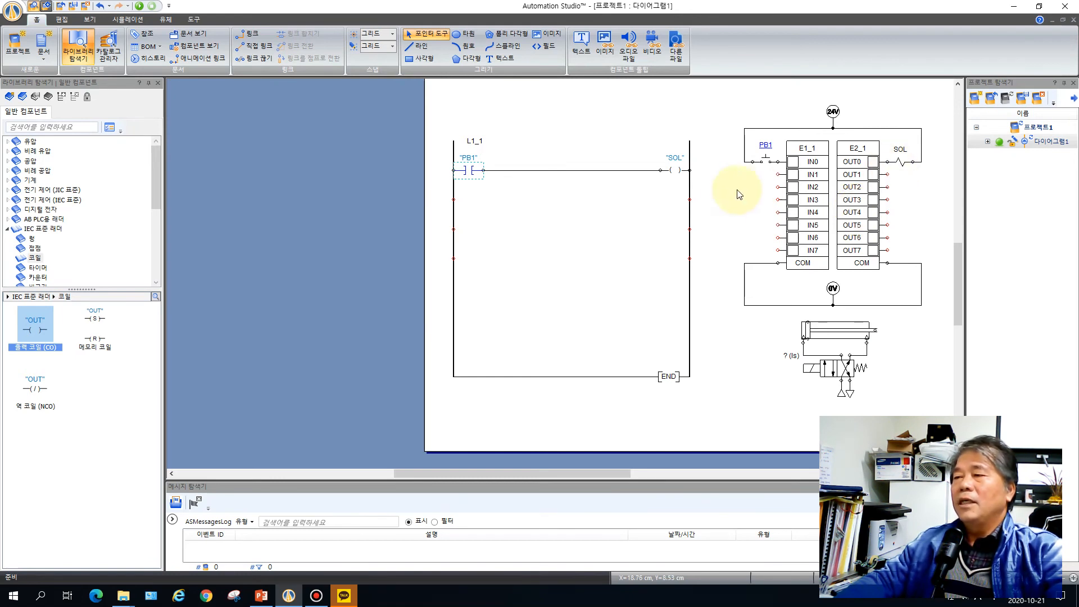
Link the ladder's output coil to the output card's OUT0 variable
{"action": "double_click", "coordinate": [677, 167]}
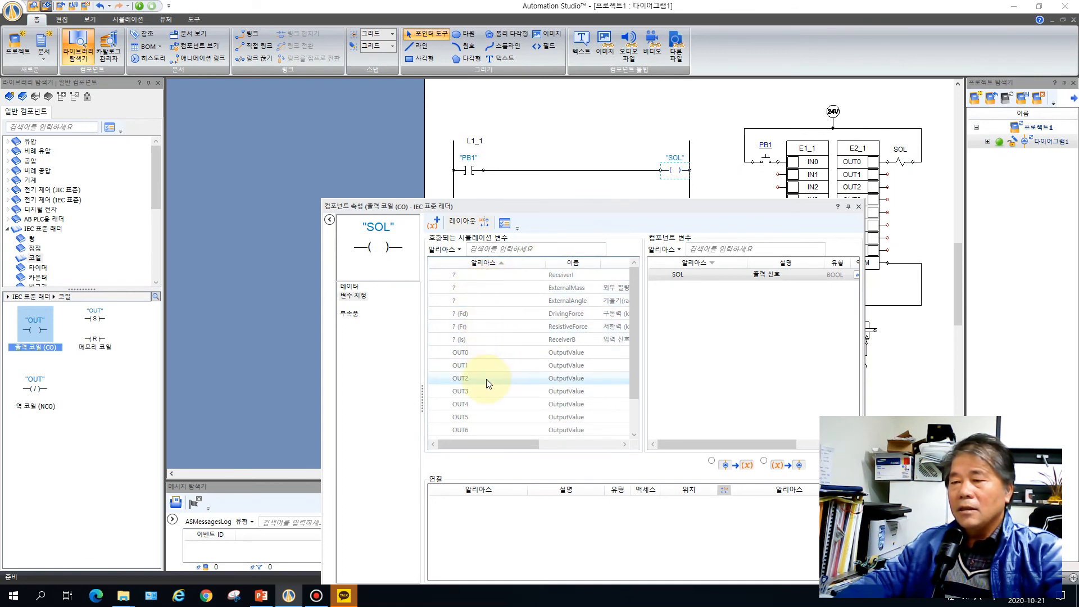
{"action": "double_click", "coordinate": [470, 353]}
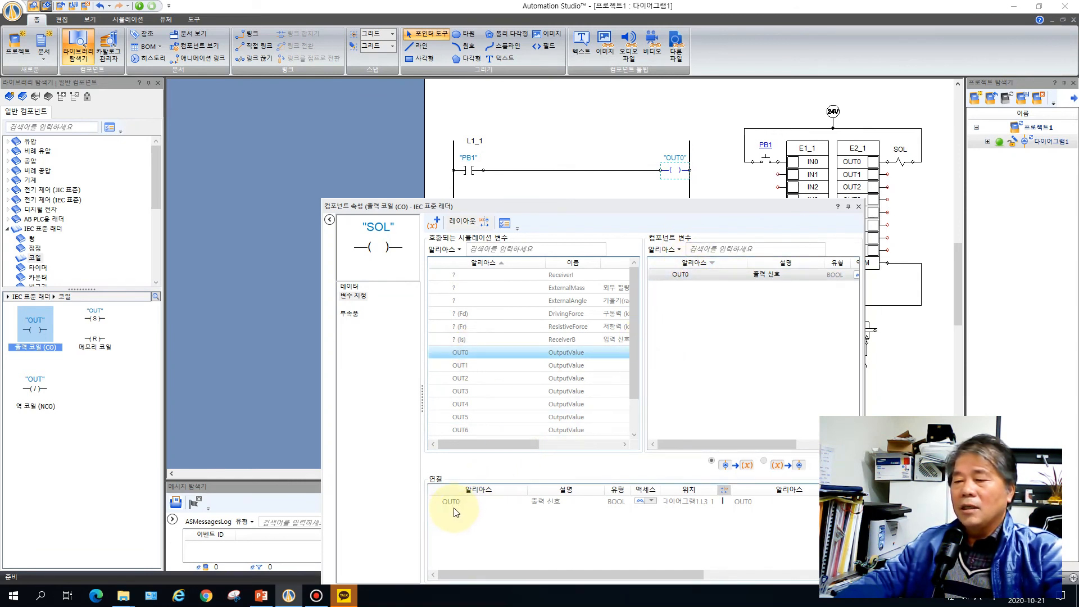
{"action": "mouse_move", "coordinate": [454, 503]}
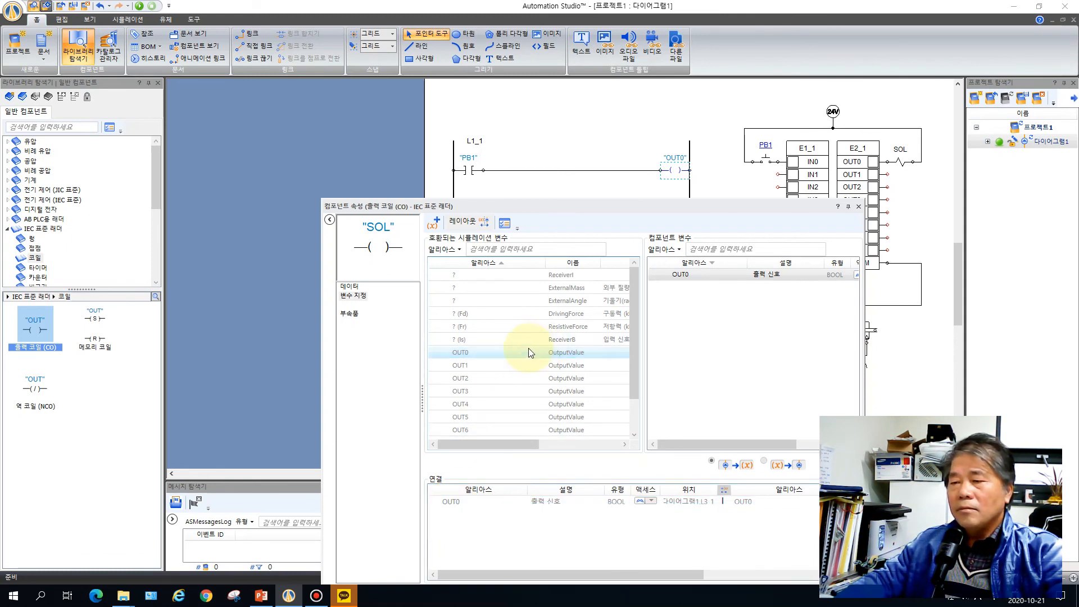
{"action": "scroll", "coordinate": [528, 351], "scroll_direction": "down", "scroll_amount": 1}
{"action": "mouse_move", "coordinate": [527, 352]}
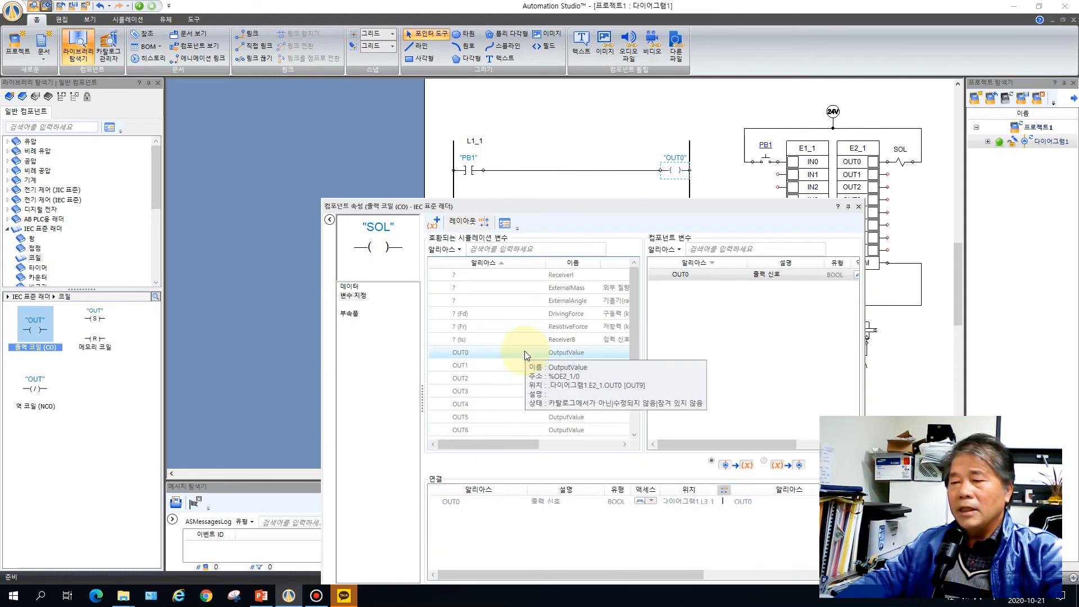
{"action": "scroll", "coordinate": [525, 352], "scroll_direction": "up", "scroll_amount": 1}
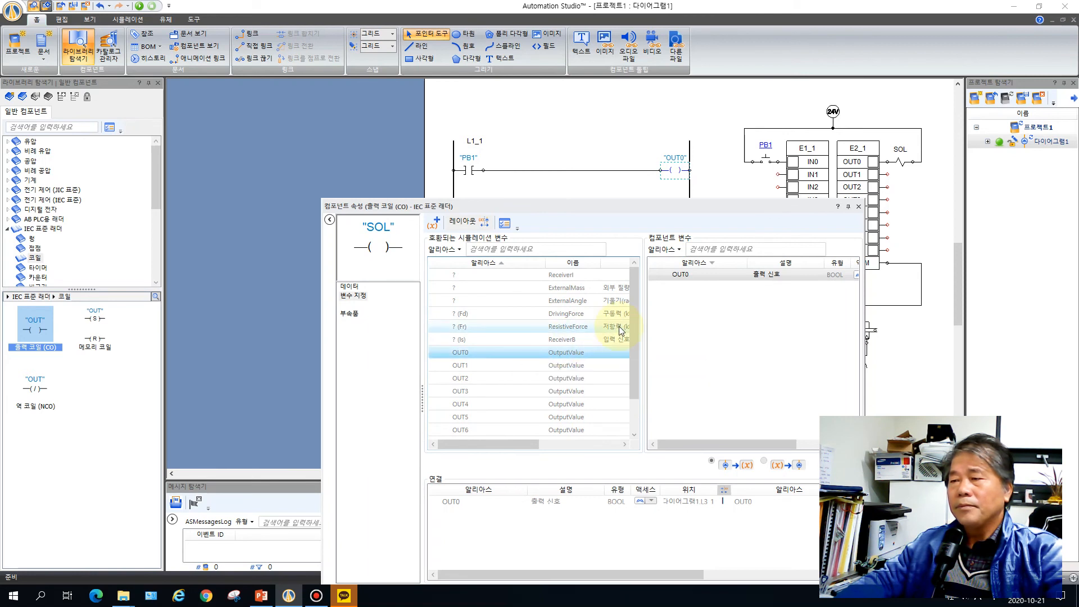
{"action": "left_click", "coordinate": [858, 206]}
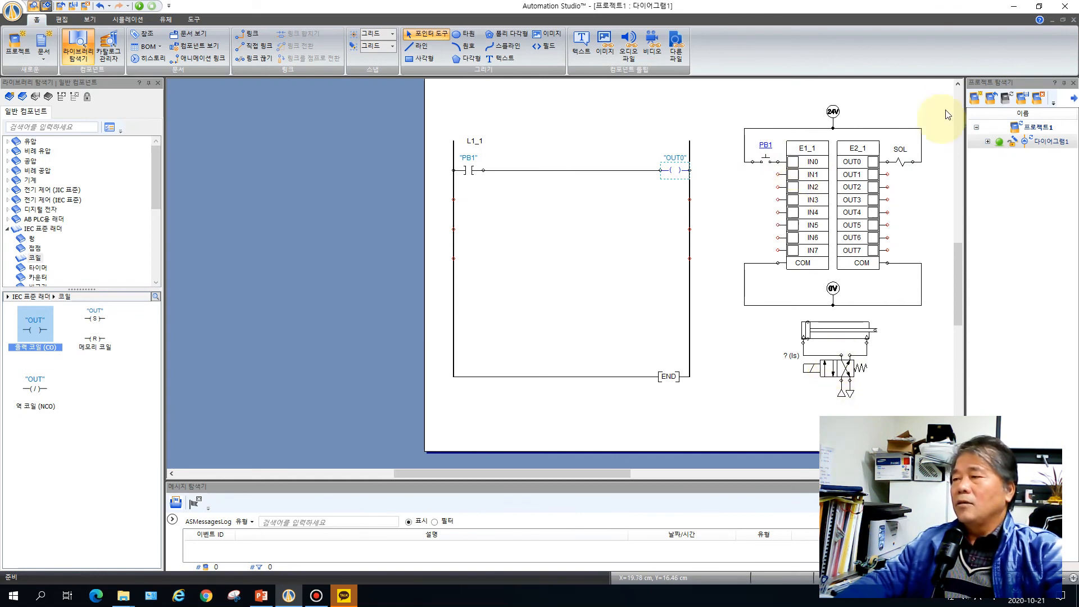
Link the 4/2-way valve's unnamed DINT variable to the ladder coil's OUT0 signal
{"action": "double_click", "coordinate": [833, 373]}
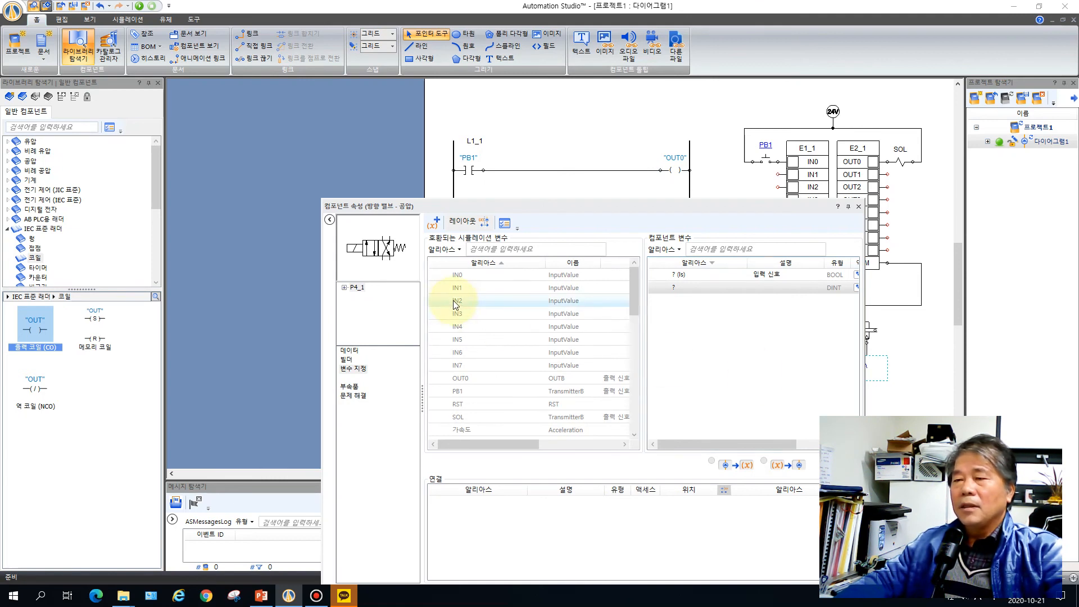
{"action": "double_click", "coordinate": [477, 379]}
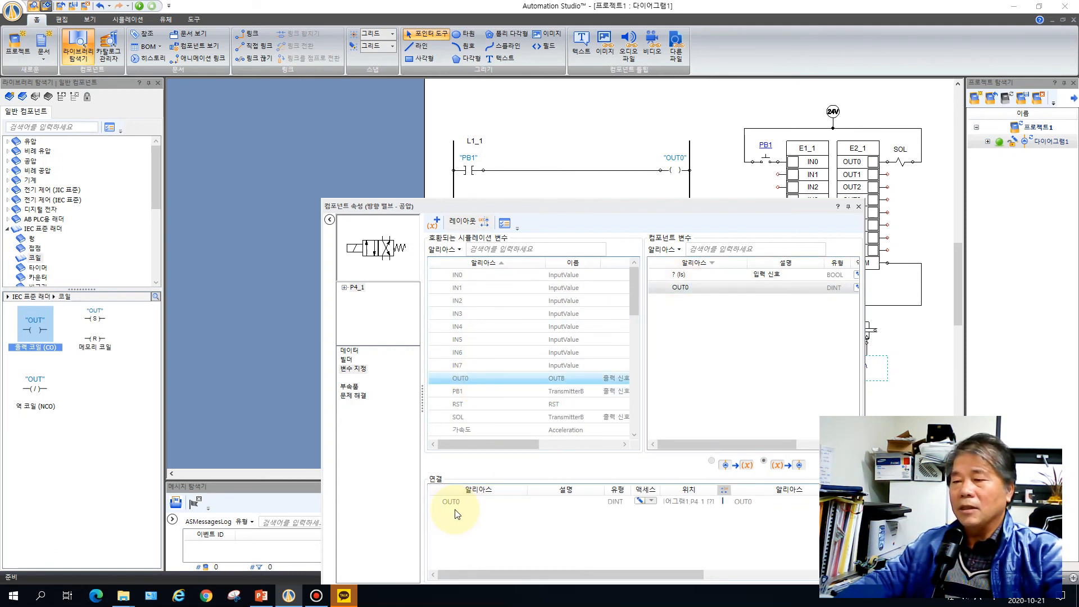
Link the 4/2-way valve's unnamed BOOL input signal variable to the SOL solenoid variable and close the valve's properties
{"action": "mouse_move", "coordinate": [455, 417]}
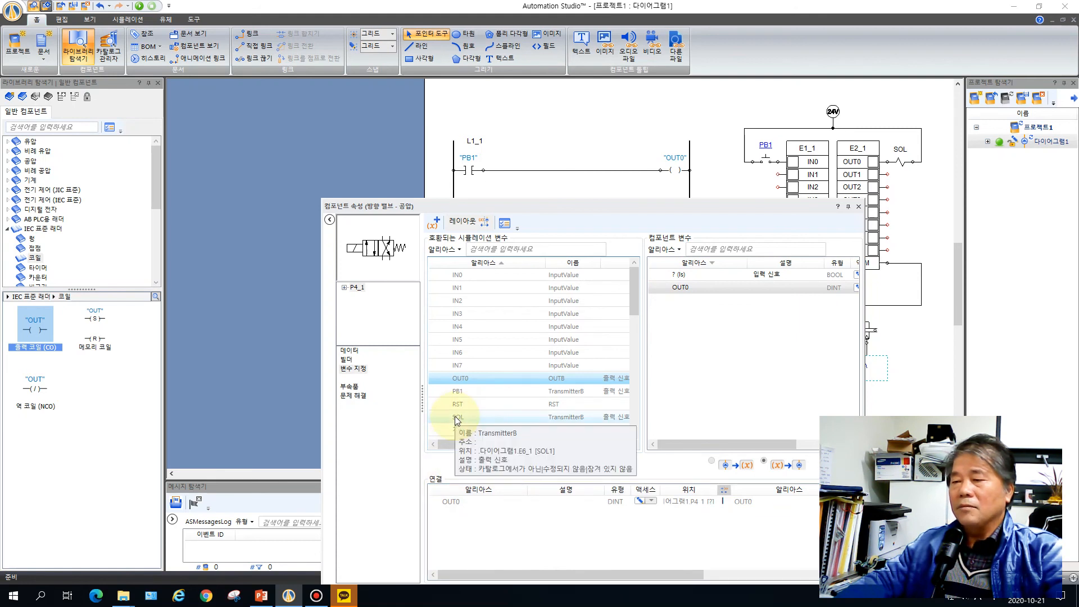
{"action": "left_click", "coordinate": [455, 416]}
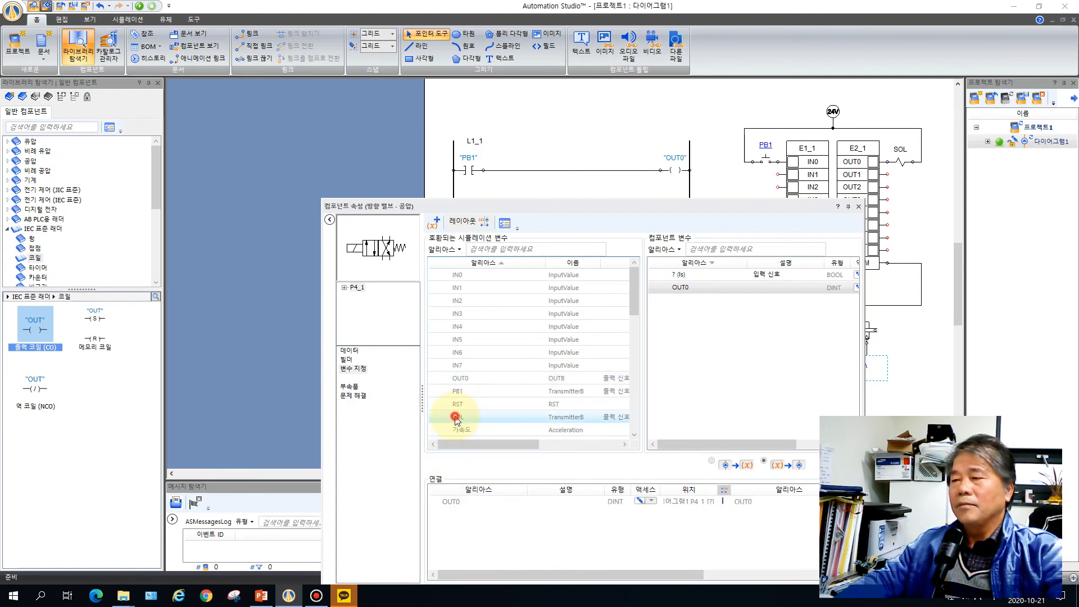
{"action": "left_click", "coordinate": [460, 421]}
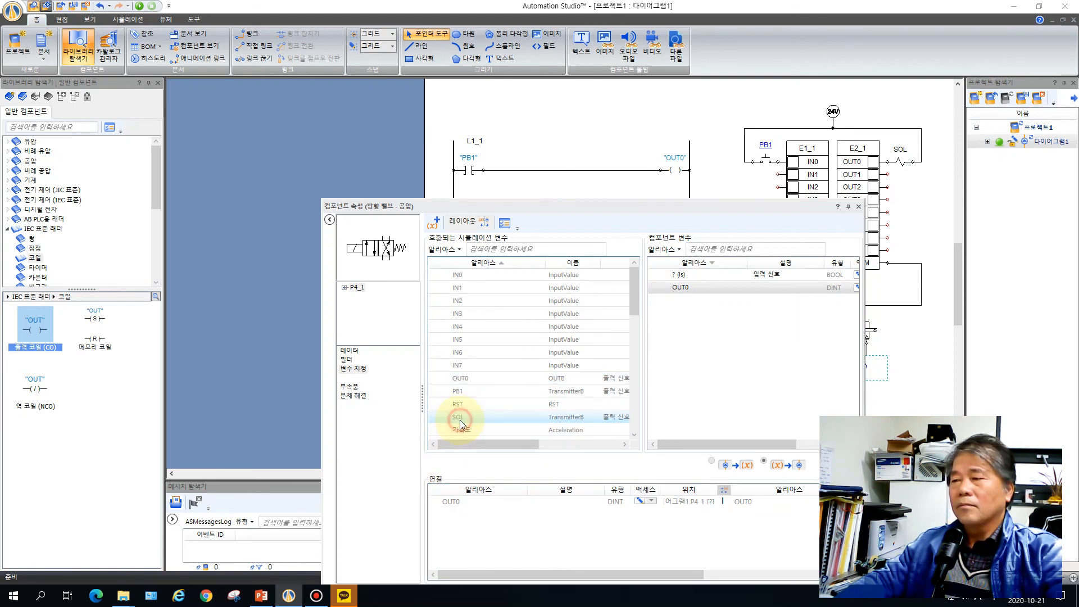
{"action": "left_click", "coordinate": [480, 422]}
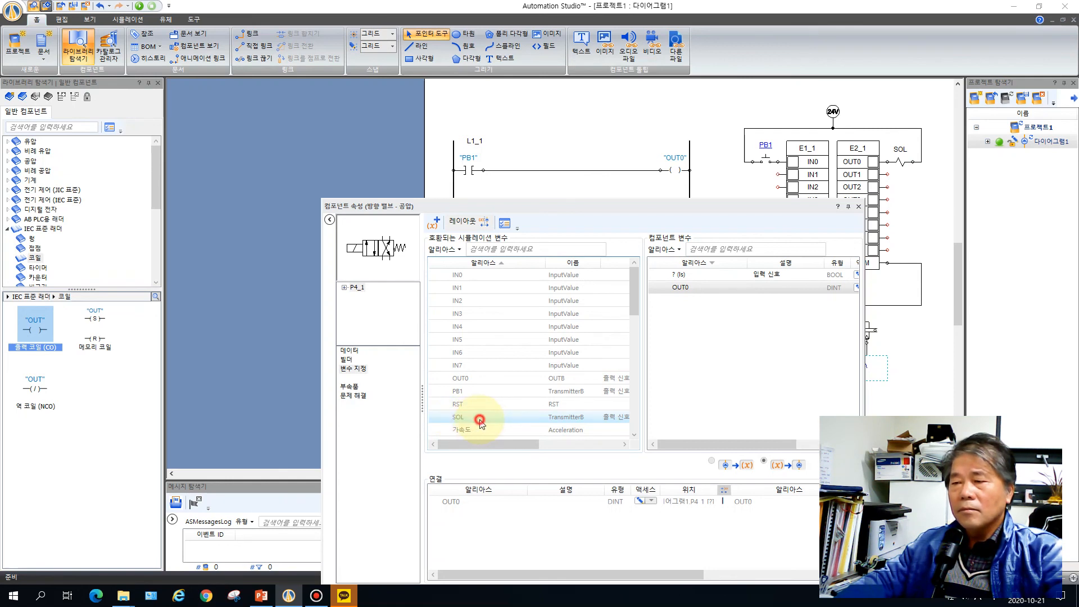
{"action": "scroll", "coordinate": [502, 359], "scroll_direction": "down", "scroll_amount": 4}
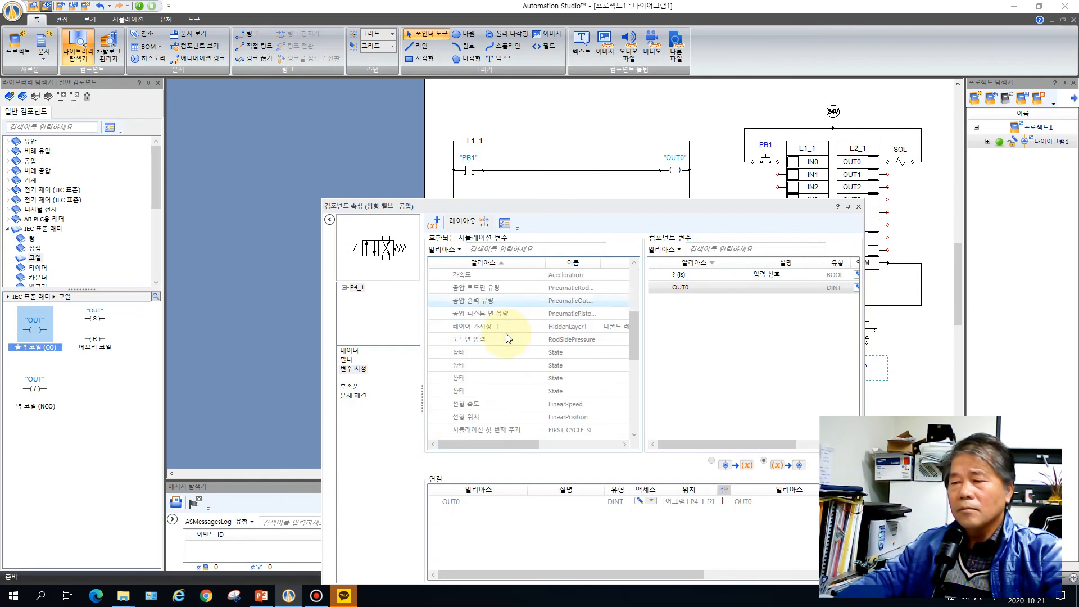
{"action": "scroll", "coordinate": [506, 365], "scroll_direction": "up", "scroll_amount": 1}
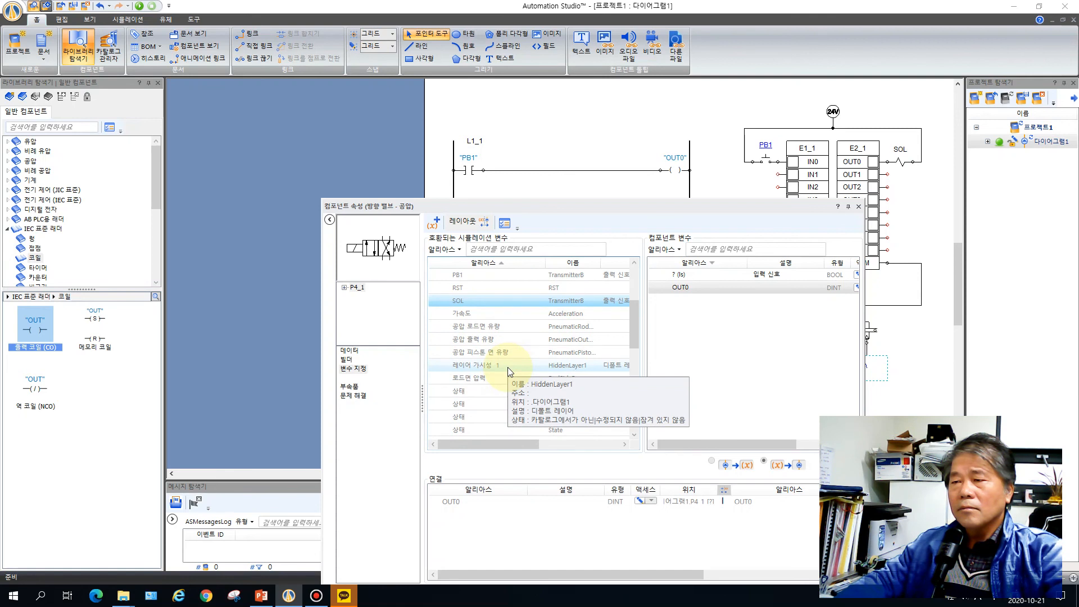
{"action": "scroll", "coordinate": [507, 366], "scroll_direction": "up", "scroll_amount": 3}
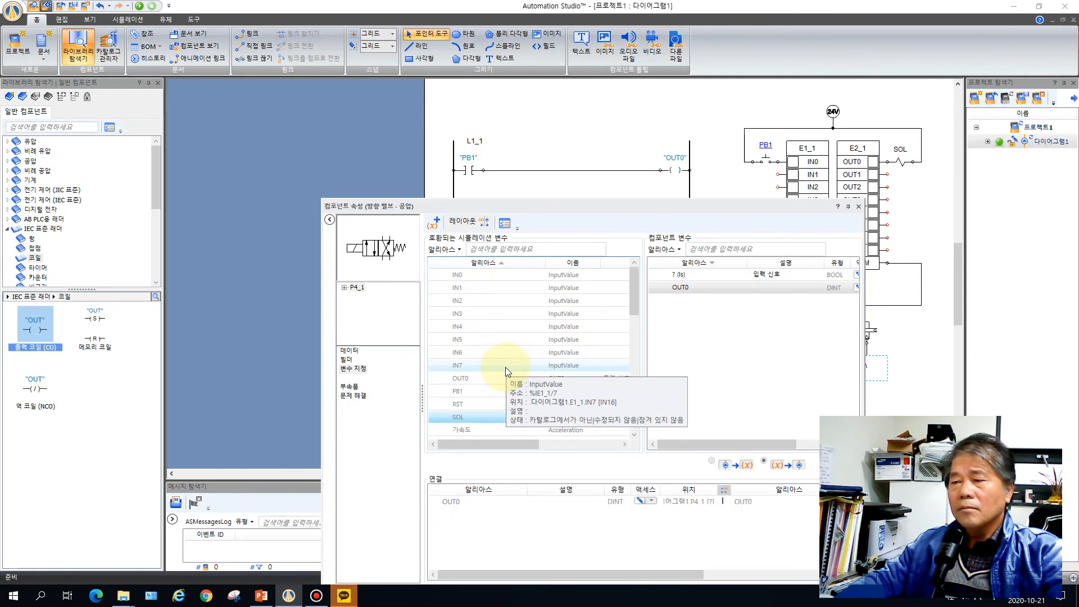
{"action": "scroll", "coordinate": [505, 367], "scroll_direction": "down", "scroll_amount": 1}
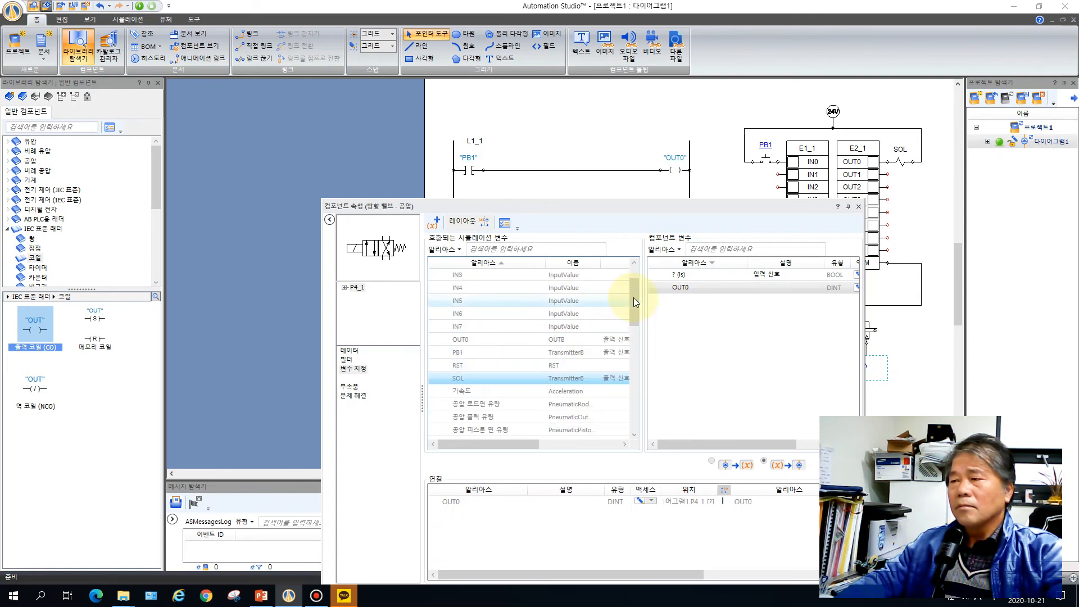
{"action": "left_click", "coordinate": [685, 273]}
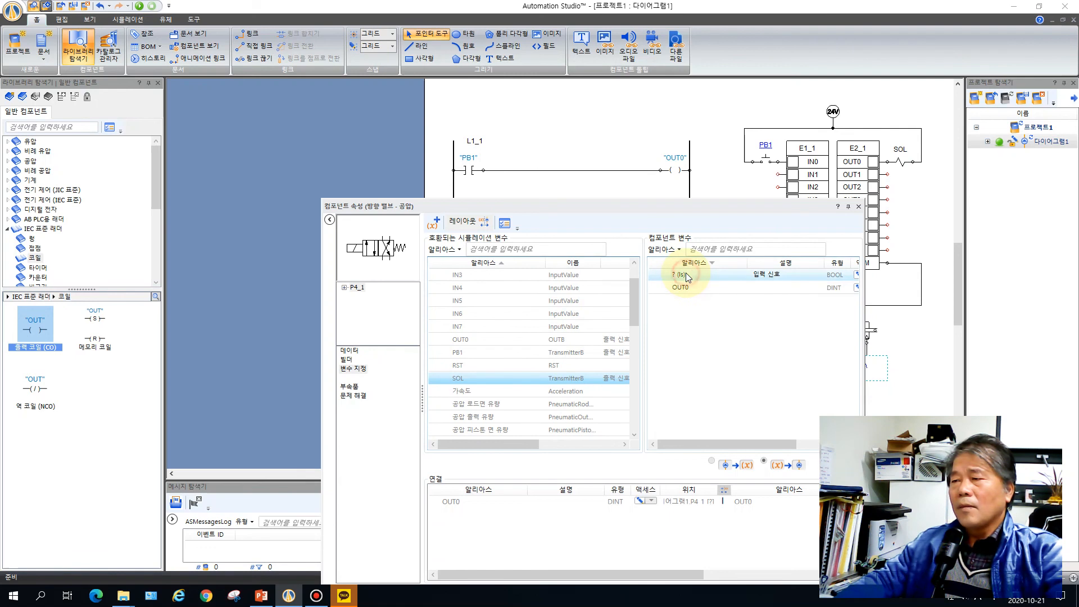
{"action": "left_click", "coordinate": [458, 379]}
{"action": "double_click", "coordinate": [459, 379]}
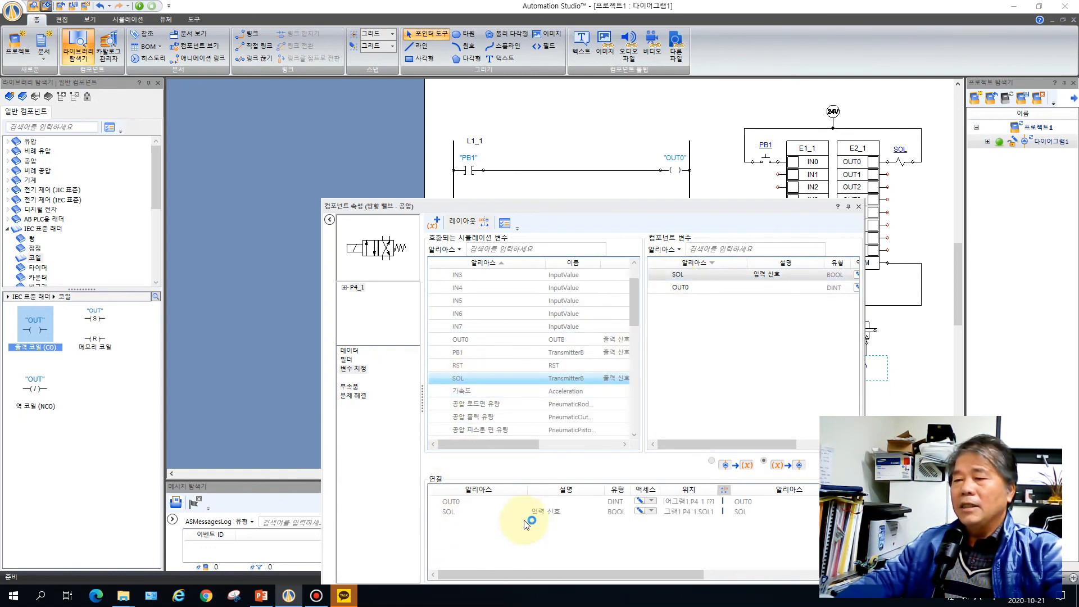
{"action": "left_click_drag", "start_coordinate": [793, 207], "coordinate": [652, 217]}
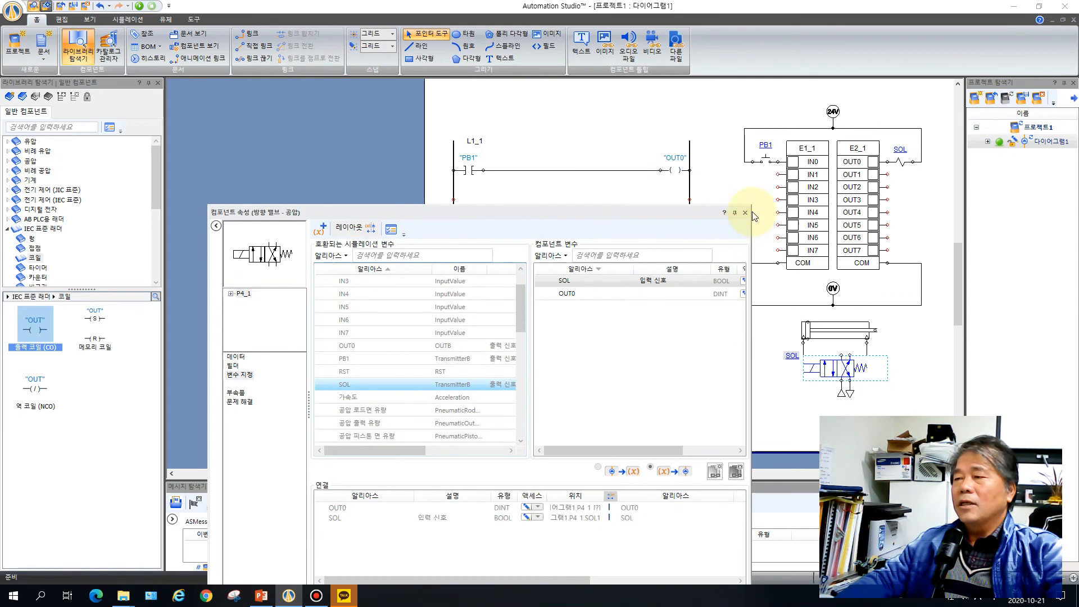
{"action": "left_click", "coordinate": [745, 213]}
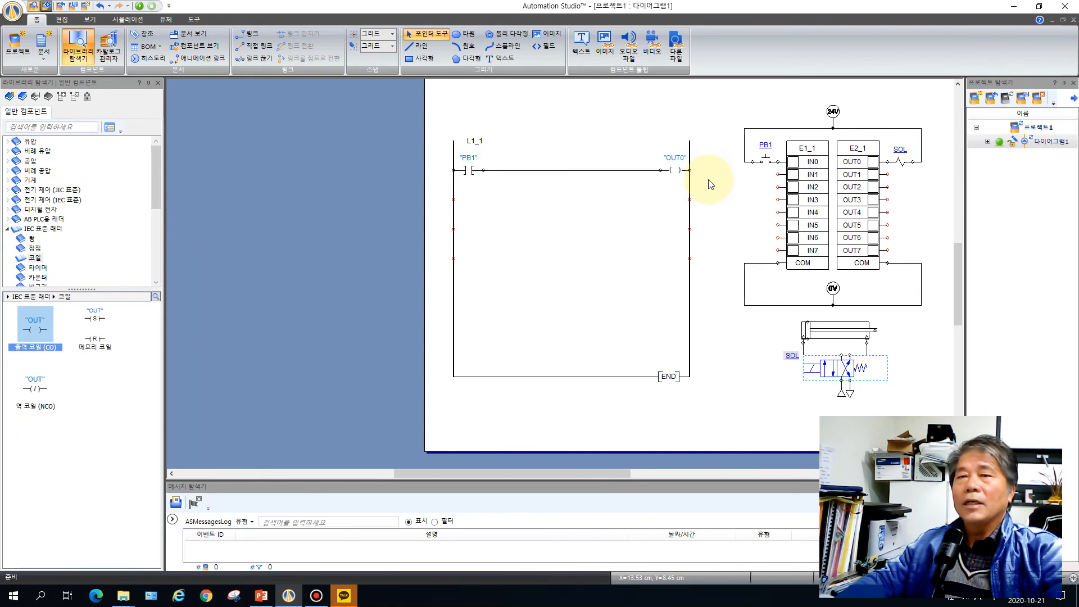
Run the normal-speed simulation and actuate push button PB1 repeatedly to test the cylinder's extension and retraction
{"action": "left_click", "coordinate": [134, 21]}
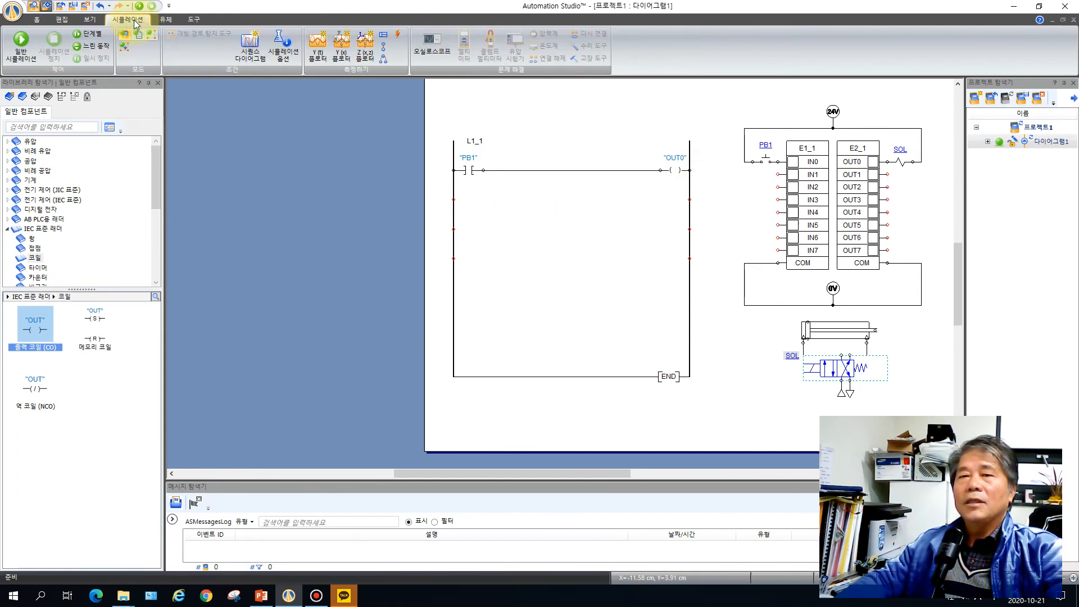
{"action": "left_click", "coordinate": [19, 47]}
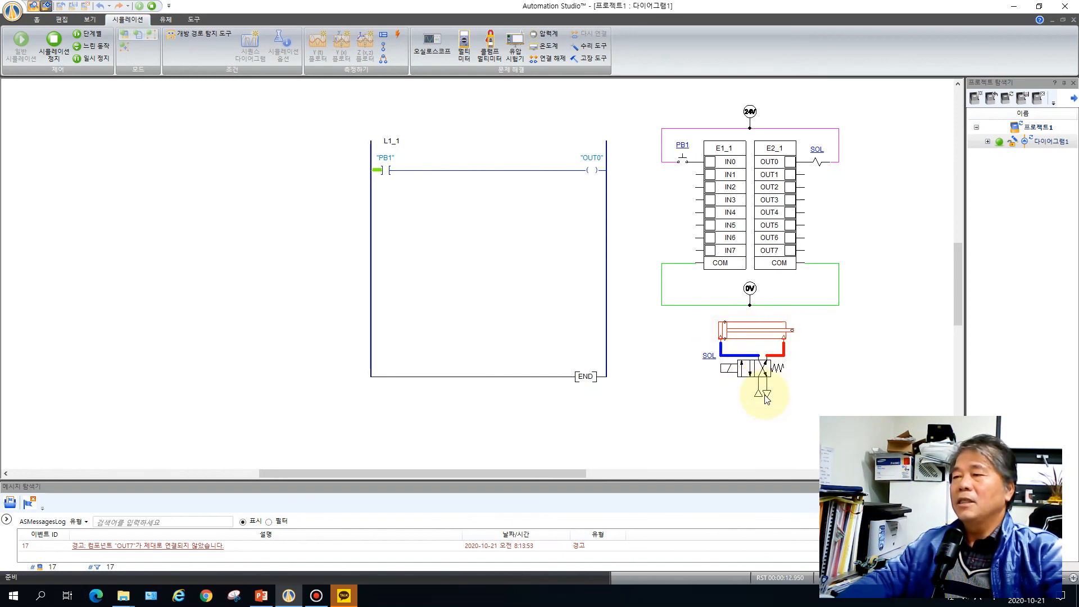
{"action": "left_click", "coordinate": [683, 162]}
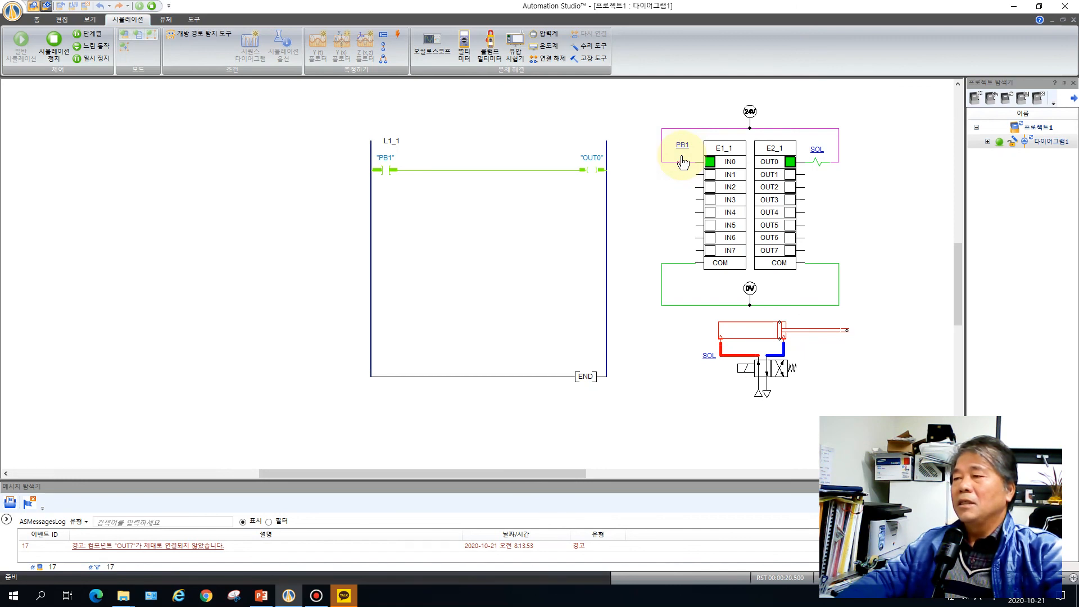
{"action": "left_click", "coordinate": [683, 162]}
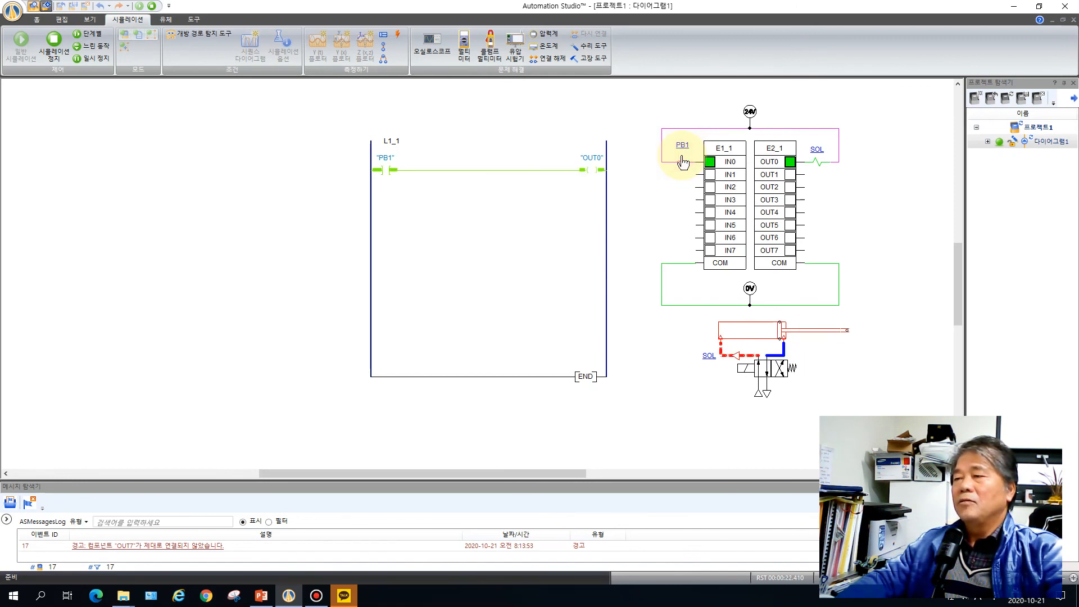
{"action": "left_click", "coordinate": [682, 161]}
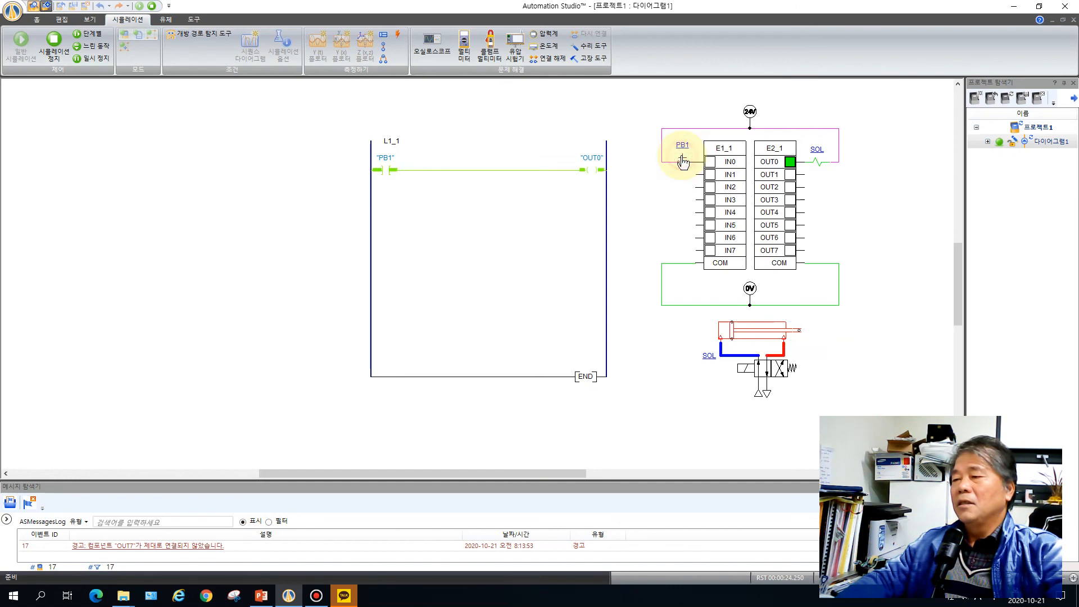
{"action": "left_click", "coordinate": [683, 162]}
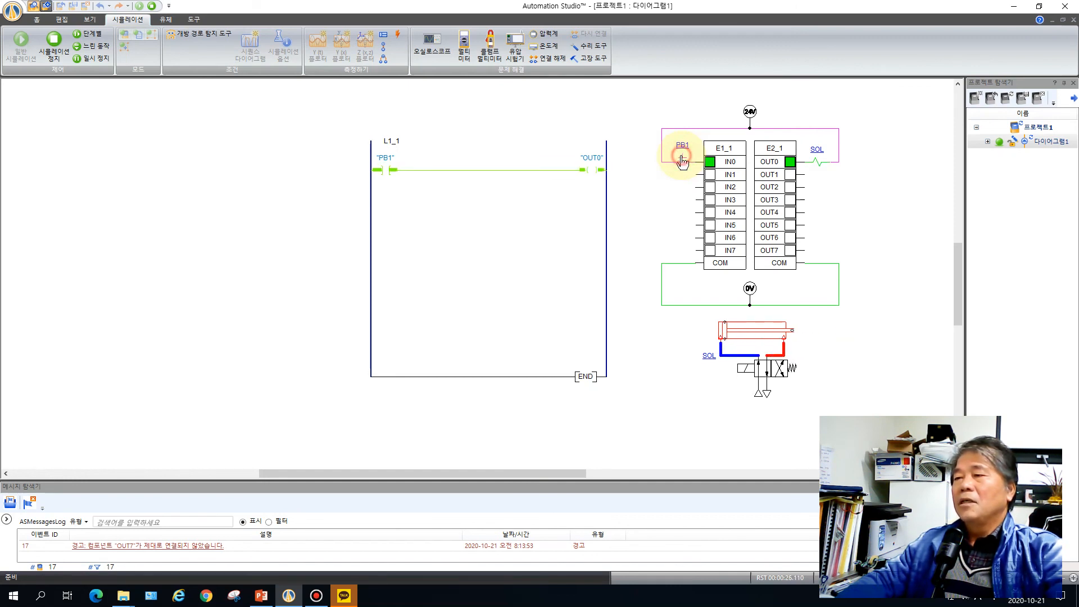
{"action": "left_click", "coordinate": [683, 162]}
{"action": "left_click", "coordinate": [683, 162]}
{"action": "left_click", "coordinate": [683, 162]}
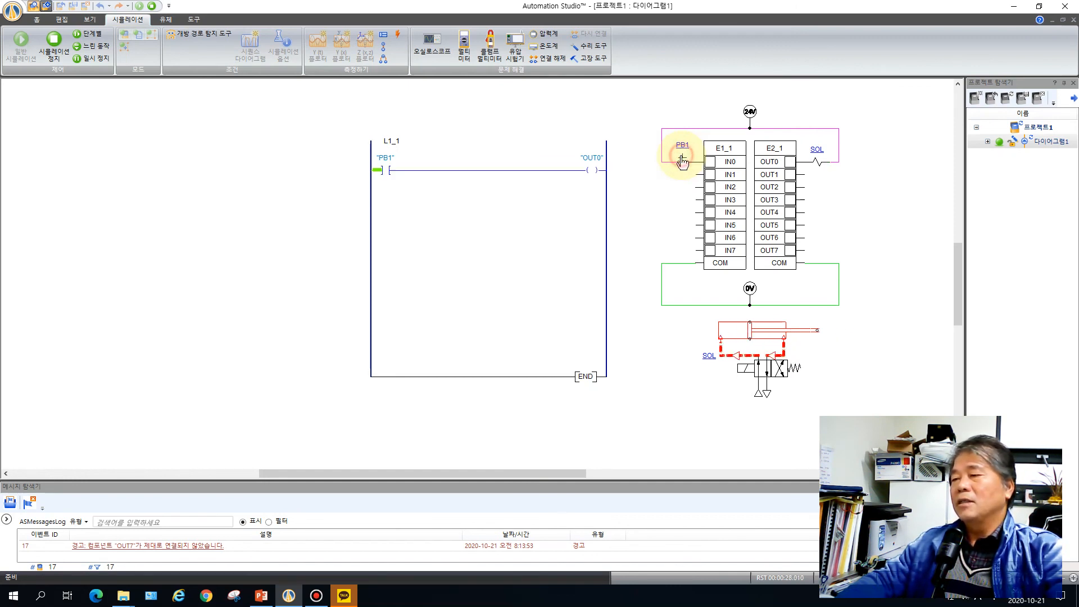
{"action": "left_click", "coordinate": [683, 162]}
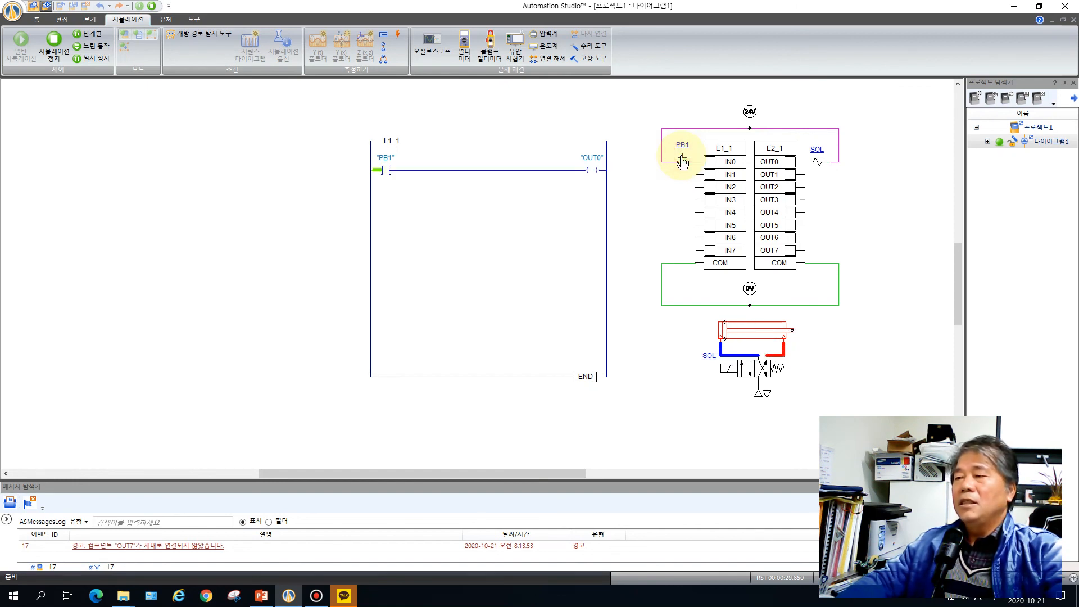